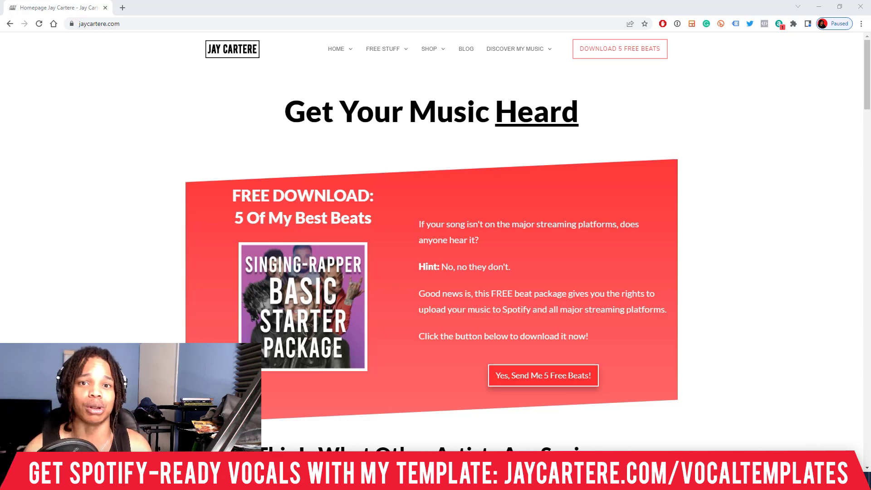
Switch to Studio One and play the beat from bar 8 with the Vocal Recording Track unsoloed and muted
left_click(819, 6)
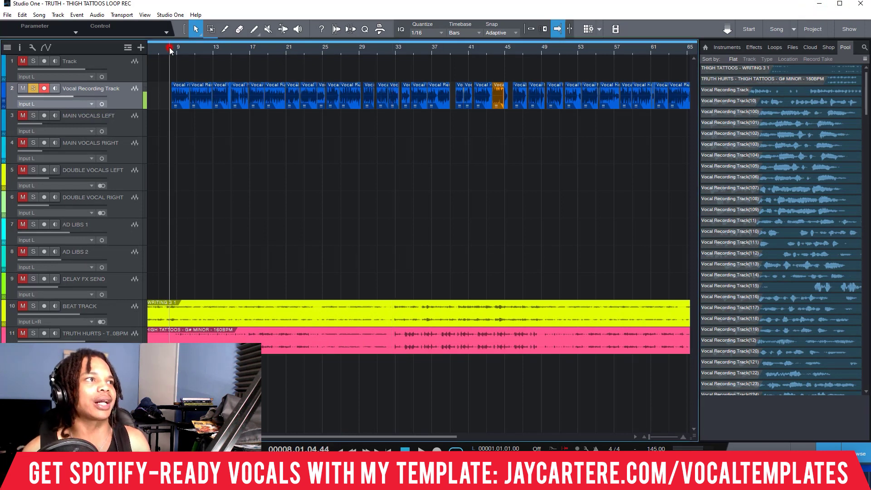
left_click(170, 47)
left_click(23, 88)
left_click(33, 88)
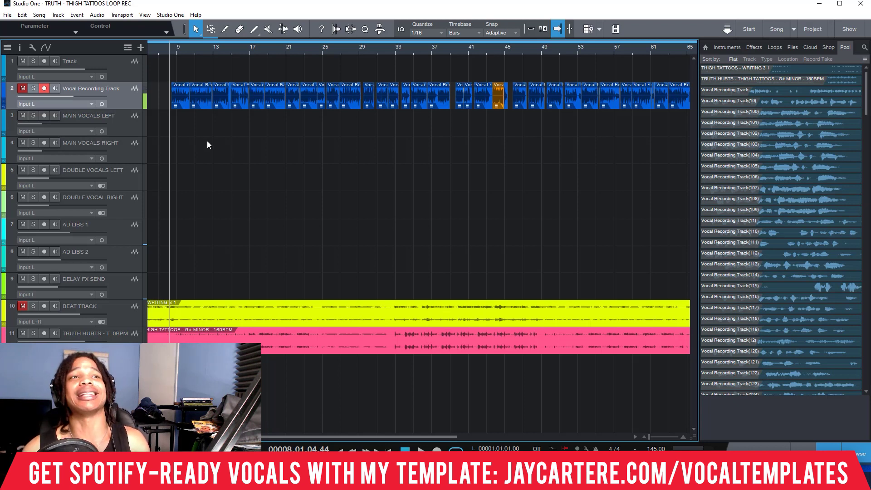
key("space")
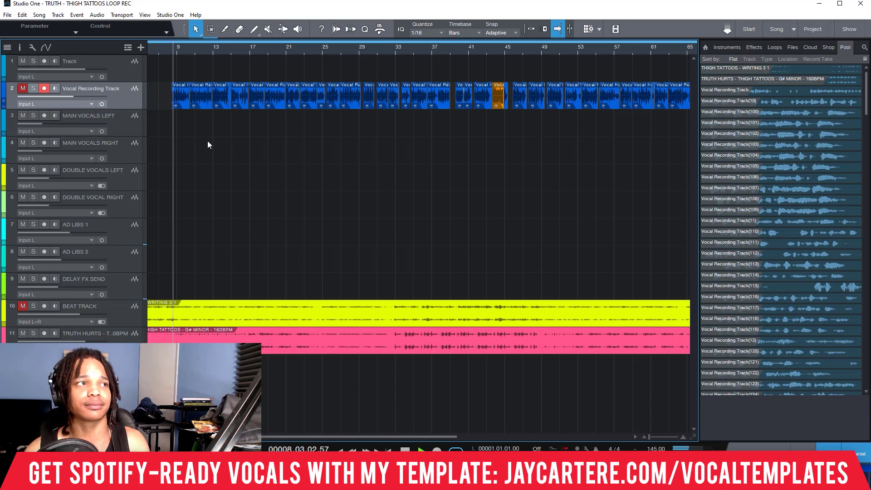
key("space")
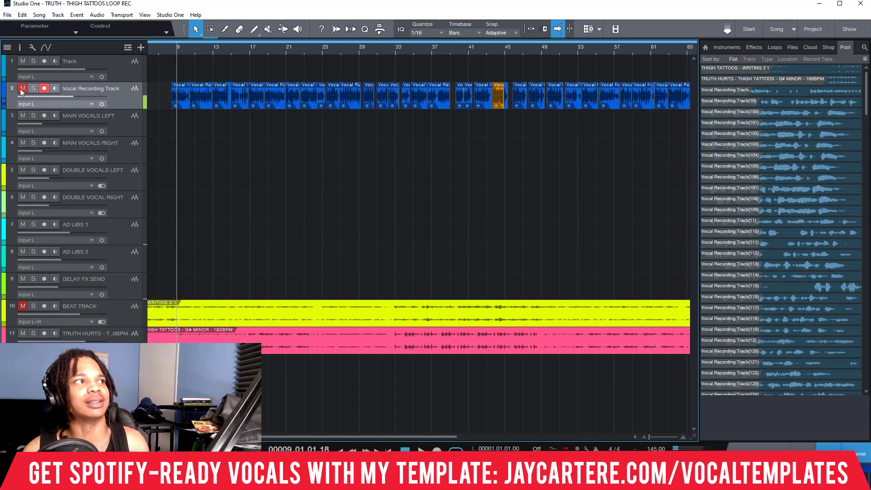
Unmute the Vocal Recording Track, play it with the beat from just before bar 9, and return the playhead to bar 8
left_click(163, 48)
key("space")
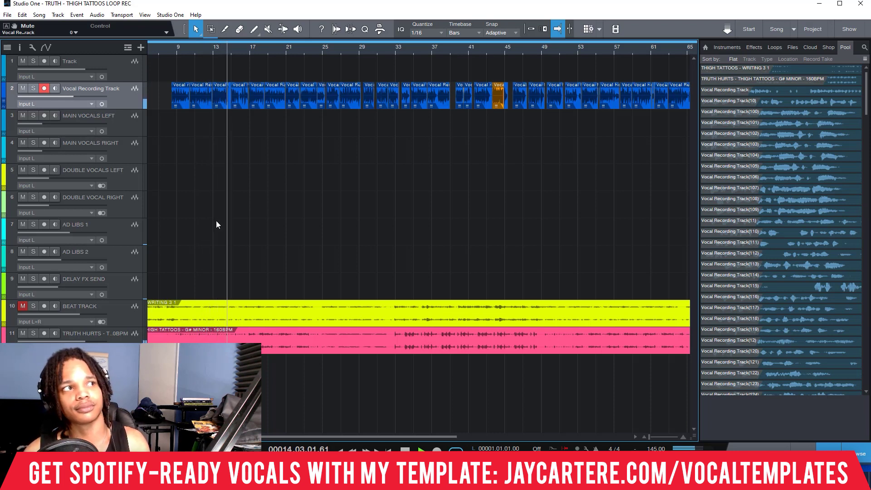
key("space")
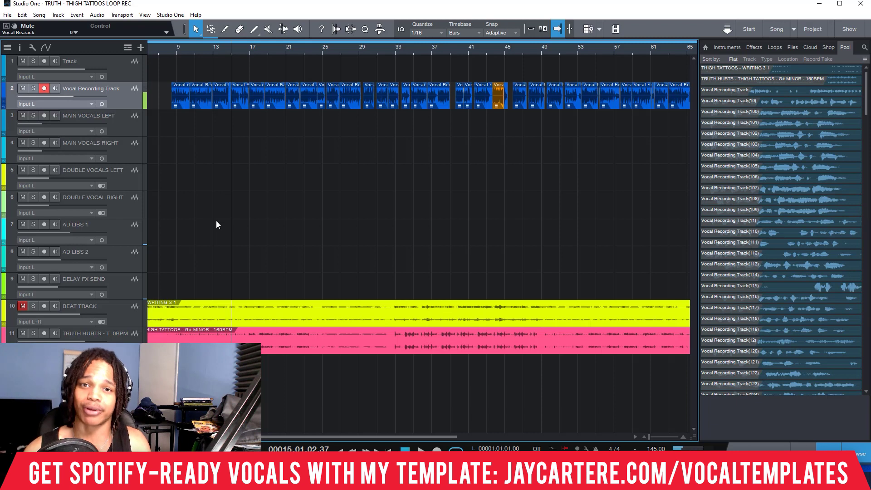
left_click(168, 52)
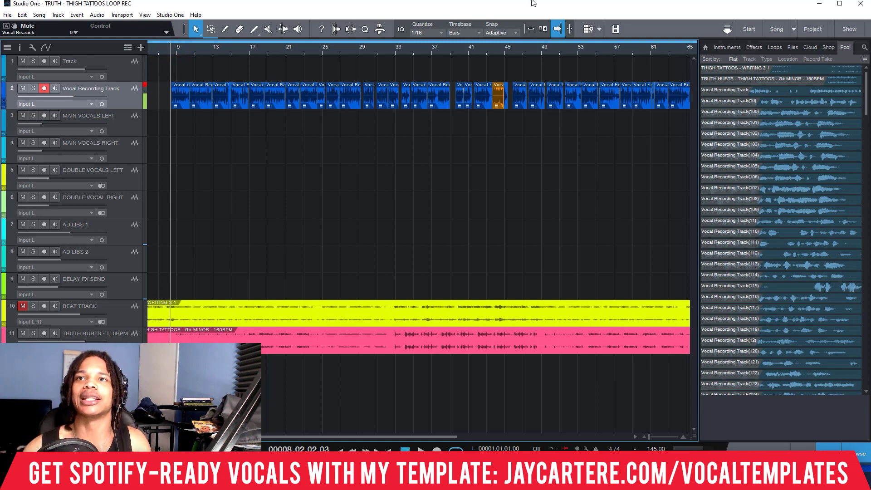
Open the Vocal Recording Track's Neutron 3 Equalizer insert from the mixer and place its window over the arrangement
key("F3")
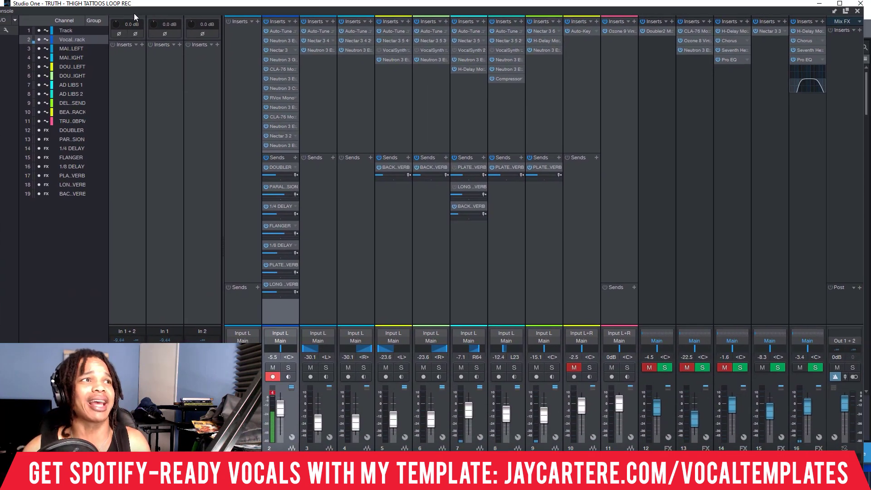
left_click(280, 41)
left_click_drag(416, 94, 420, 97)
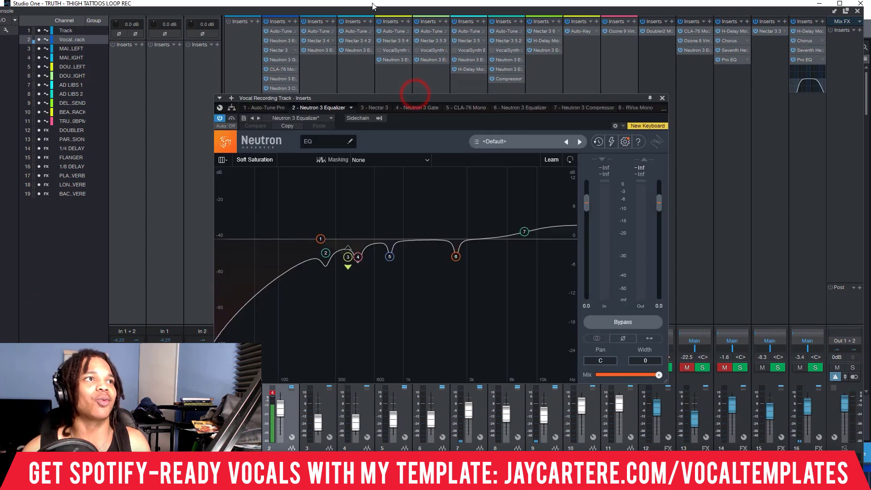
key("F3")
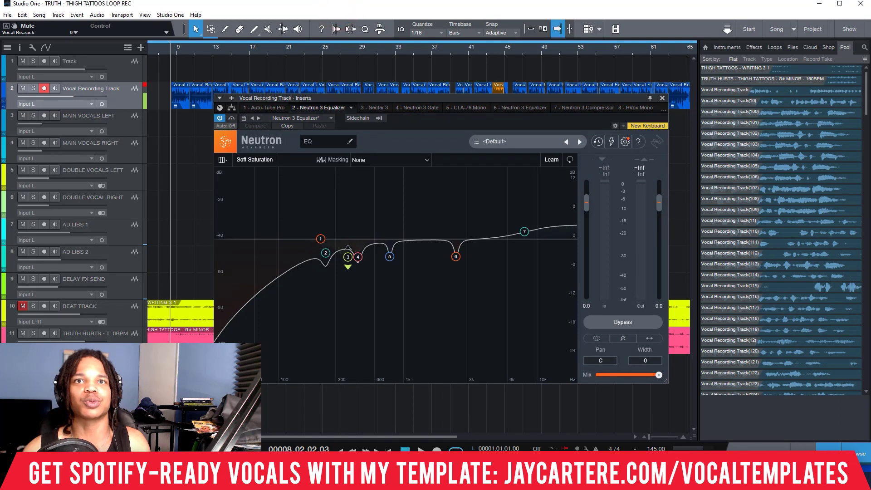
left_click_drag(518, 96, 648, 53)
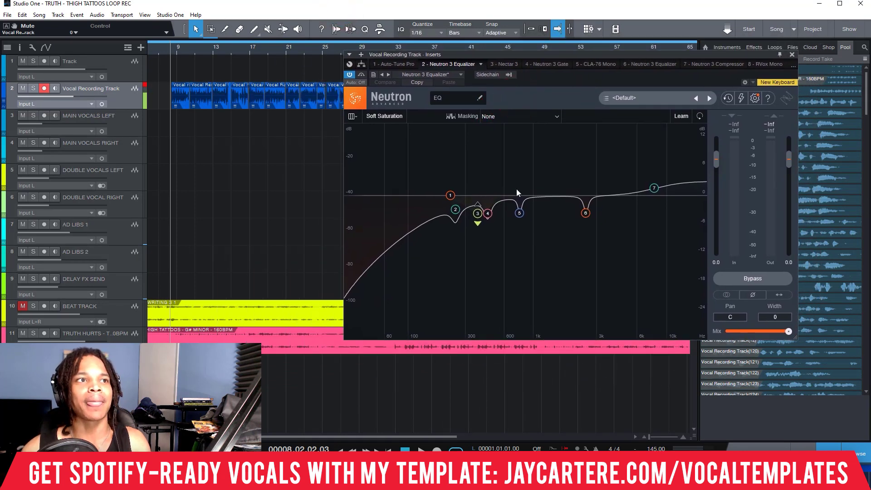
Add an eighth EQ band and sweep it during playback as a narrow boost to 795 Hz, 13.4 dB, Q 13.2
double_click(547, 196)
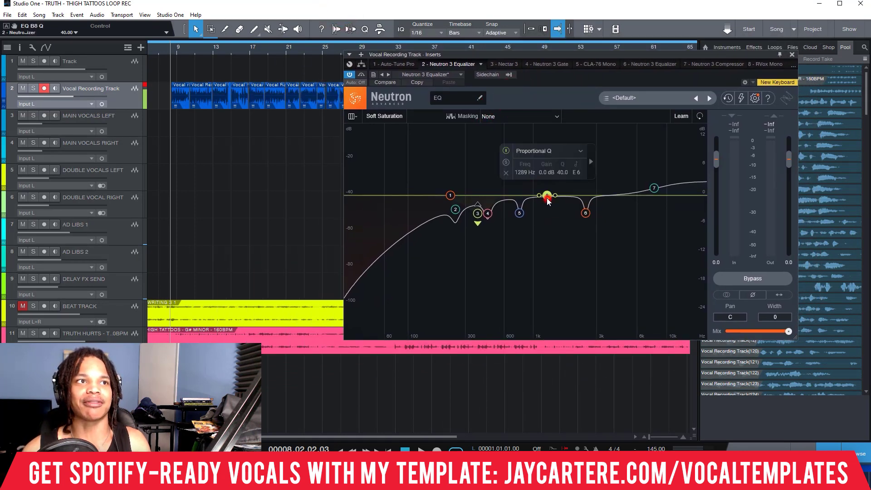
mouse_move(548, 199)
left_mouse_down()
mouse_move(561, 86)
mouse_move(581, 97)
mouse_move(547, 99)
mouse_move(565, 200)
mouse_move(557, 202)
left_mouse_up()
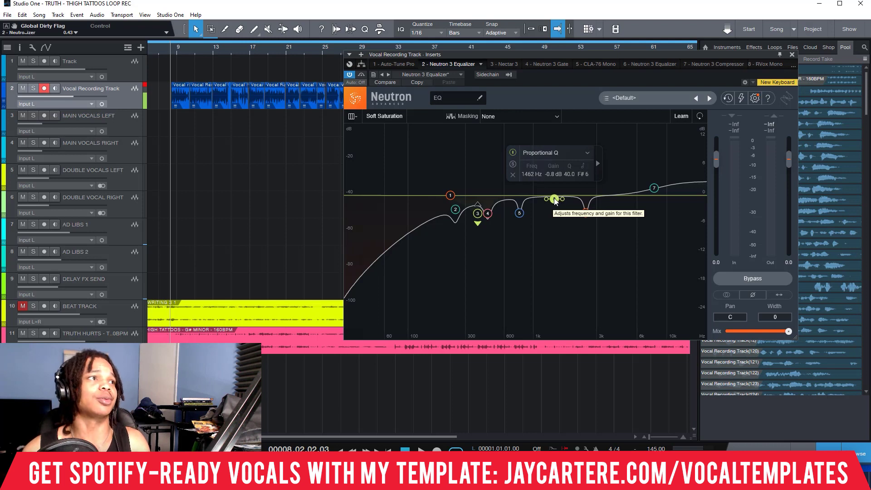
key("space")
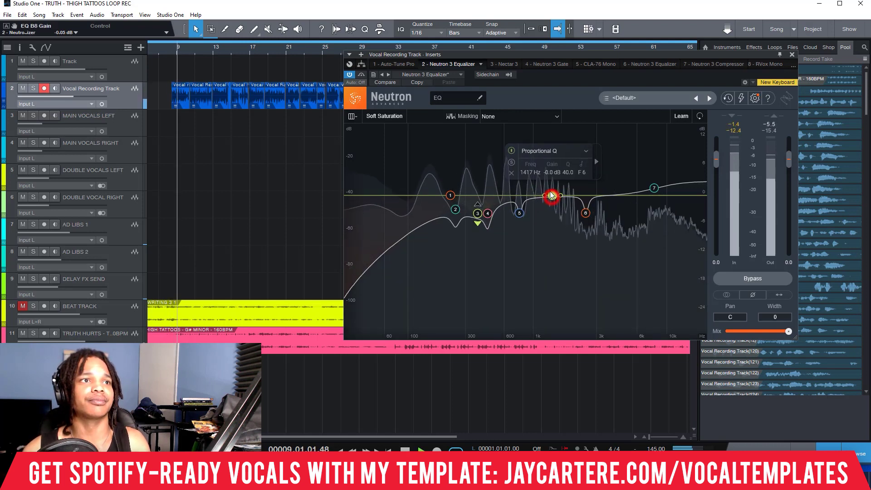
left_click_drag(553, 201, 517, 132)
scroll(560, 128, "down", 5)
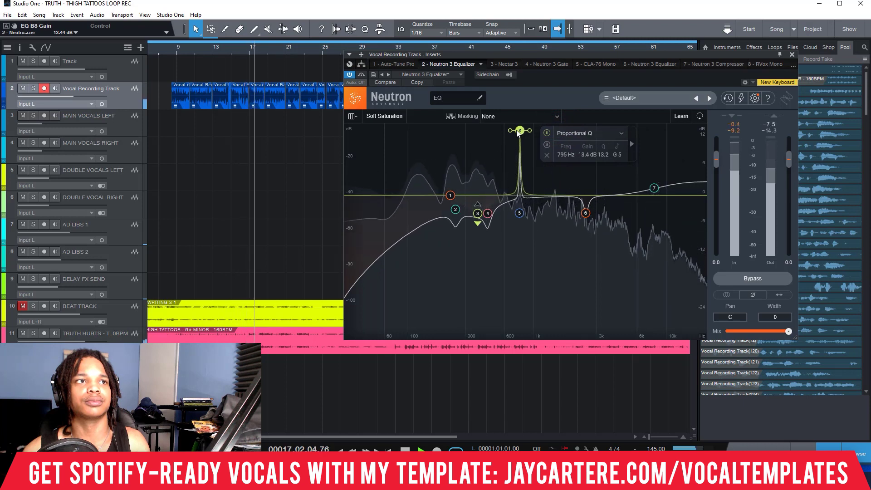
key("space")
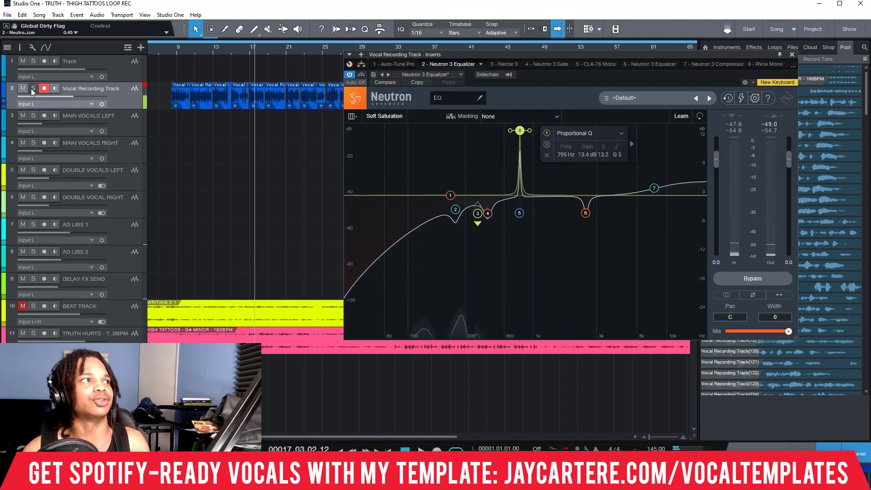
Solo the Vocal Recording Track and sweep the boosted band from bar 8 to 2511 Hz at 15 dB with Q 7.6
left_click(33, 88)
left_click(173, 47)
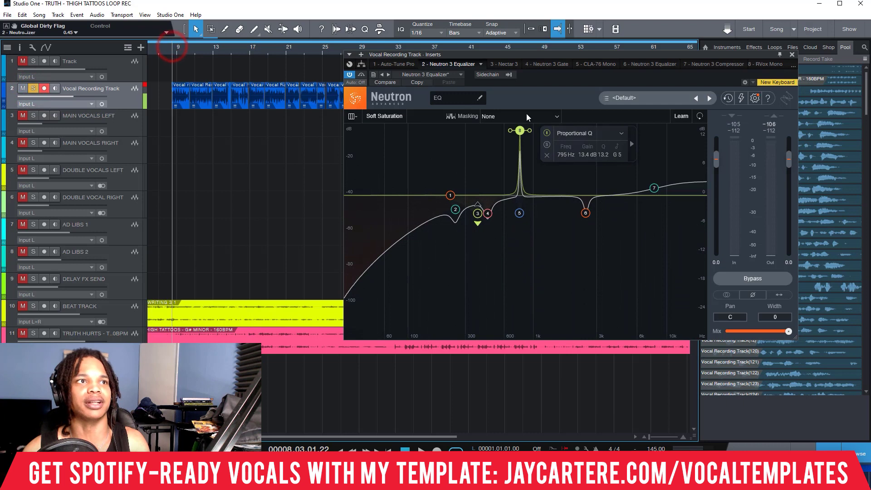
left_click_drag(520, 131, 588, 126)
scroll(587, 125, "down", 4)
key("space")
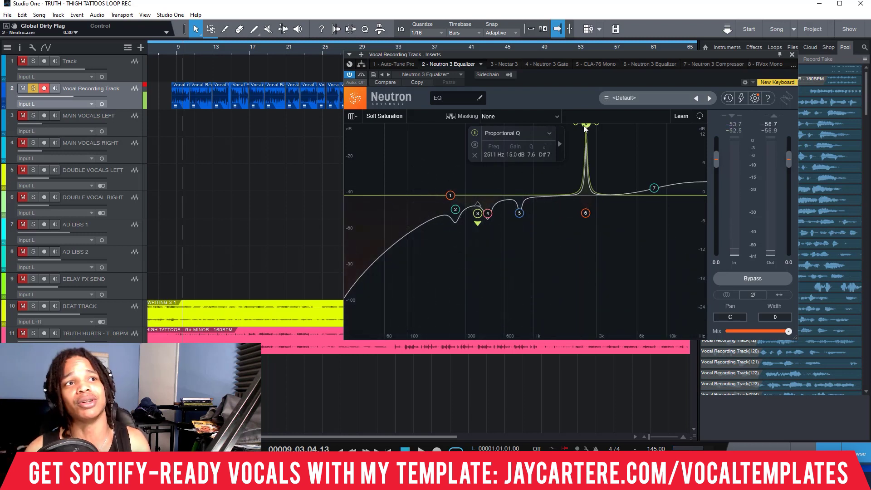
Move the 15 dB boosted band to 795 Hz and listen to the soloed vocal there
left_click_drag(586, 128, 523, 127)
key("space")
left_click(522, 118)
left_click(526, 99)
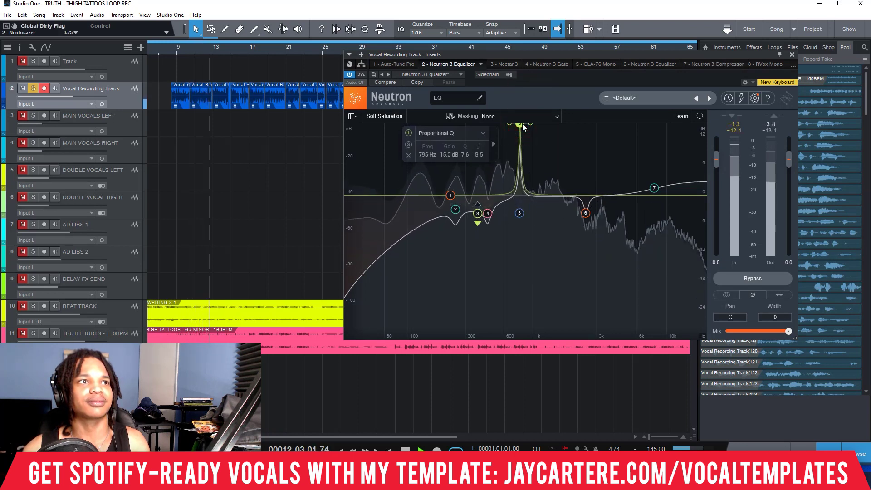
key("space")
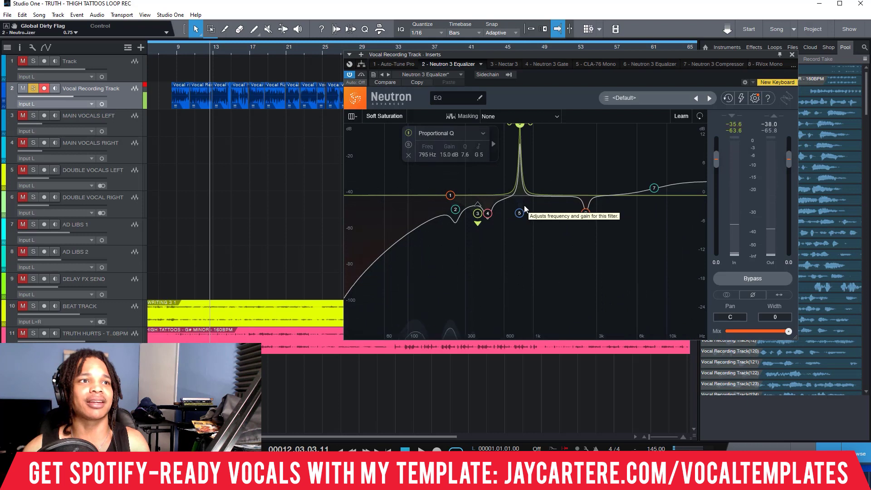
Audition the boosted band on the soloed vocal at 443 Hz with 14.2 dB and at 255 Hz with 14.6 dB
left_click_drag(520, 125, 489, 130)
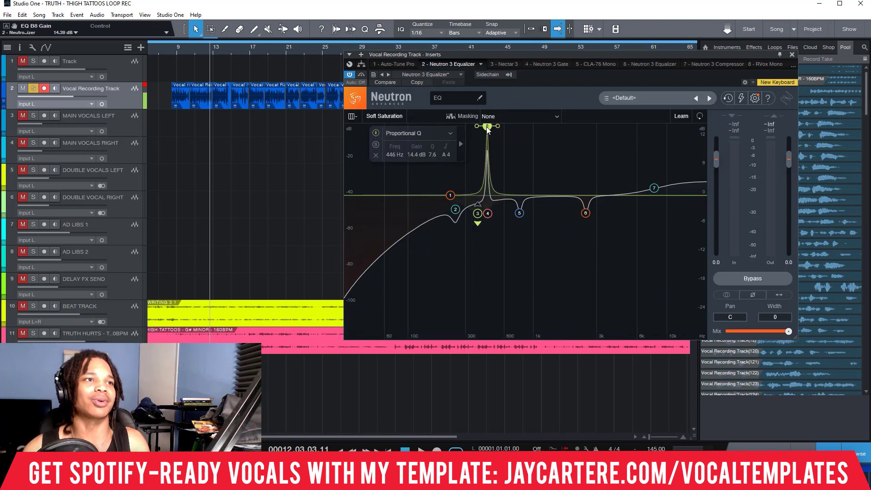
key("space")
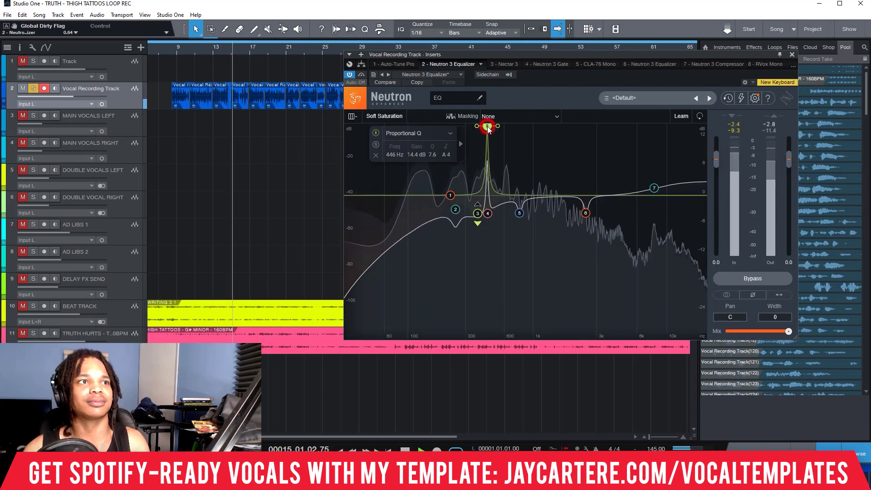
left_click_drag(489, 130, 488, 131)
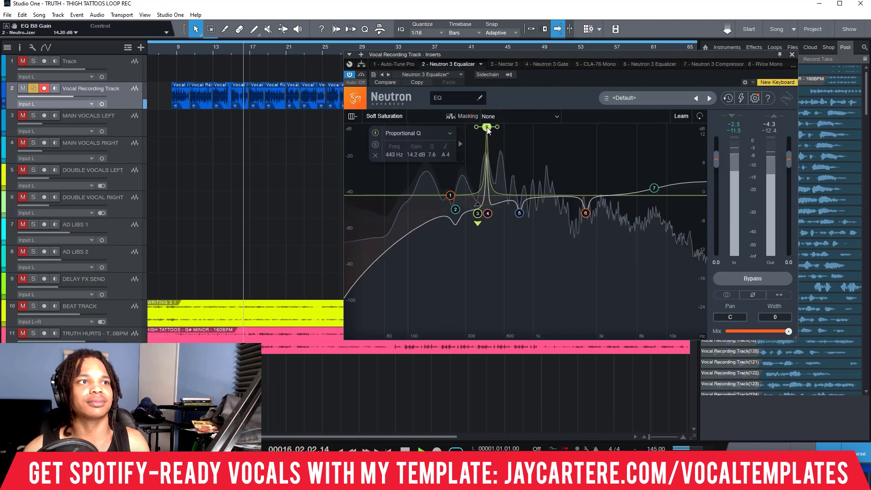
key("space")
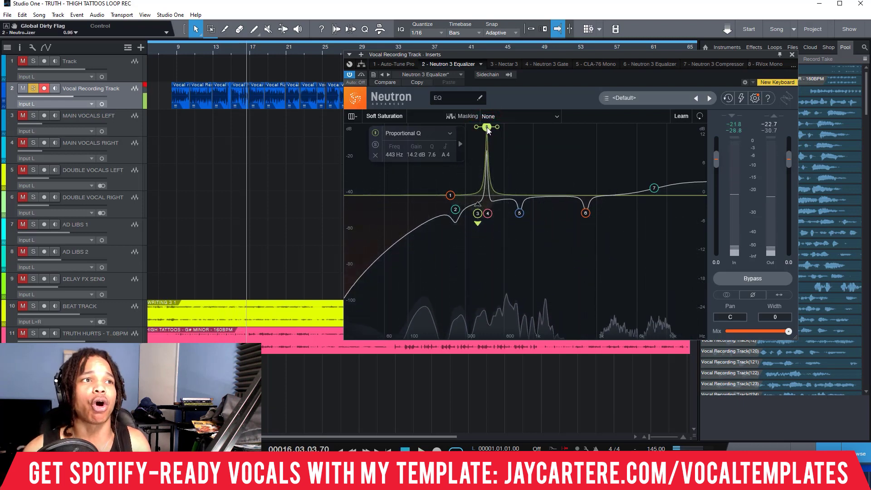
left_click_drag(487, 131, 453, 127)
key("space")
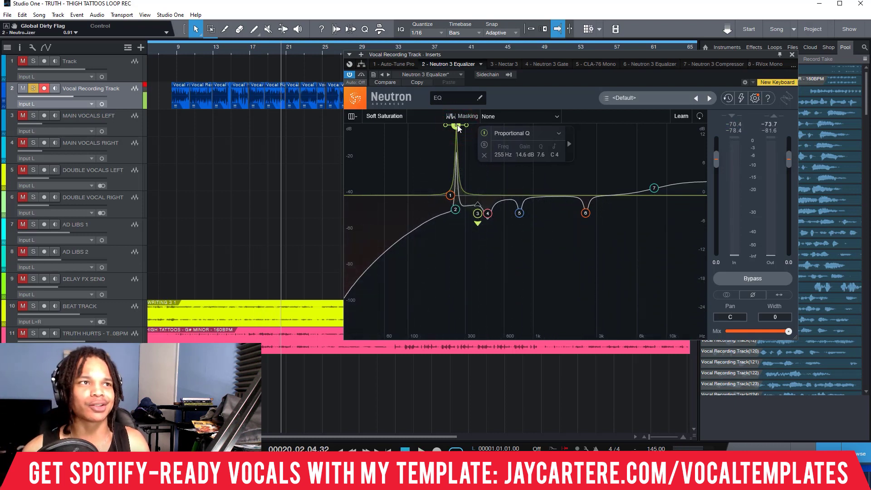
Sweep the boosted band again during playback, and turn it into a 3.3 dB cut at 1450 Hz
left_click_drag(459, 128, 556, 123)
key("space")
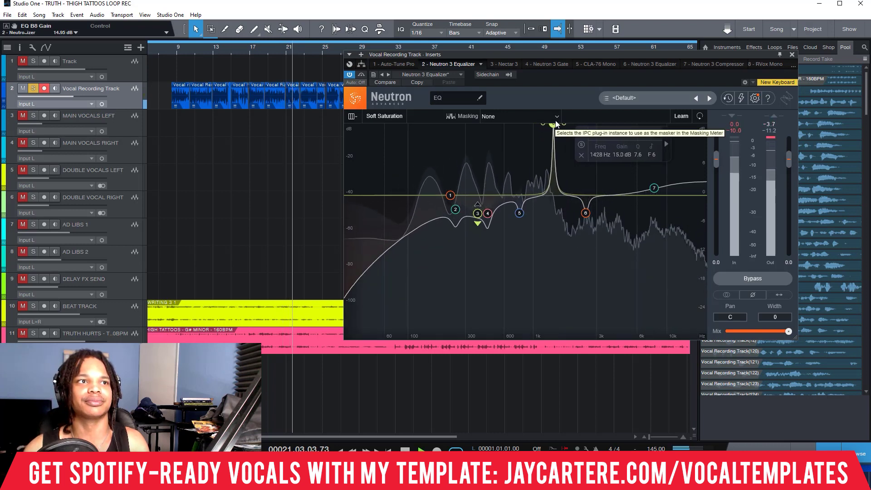
left_click_drag(557, 123, 485, 131)
left_click_drag(484, 131, 555, 215)
key("space")
key("space")
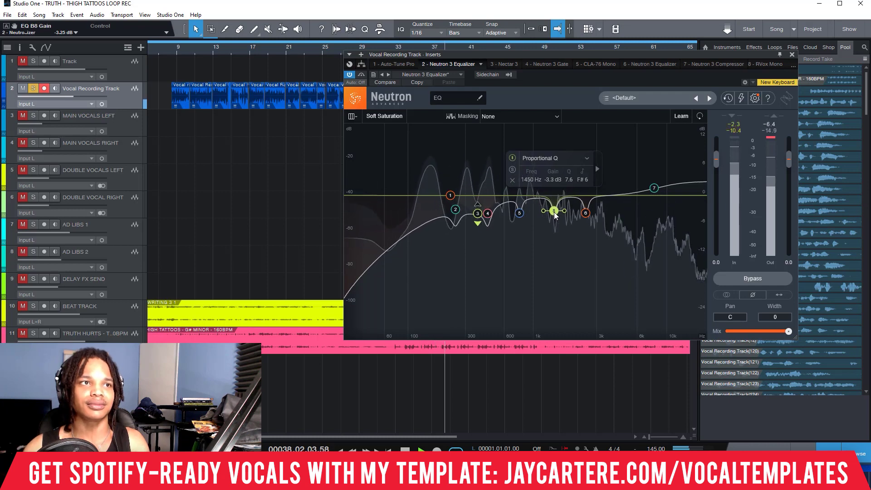
key("space")
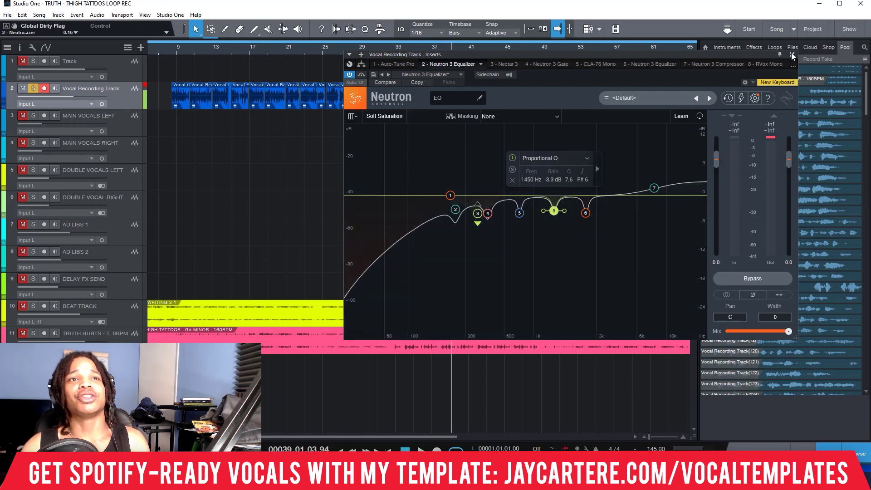
Reposition the equalizer window, select the highpass band, and play the soloed vocal from bar 8
left_click_drag(786, 54, 696, 55)
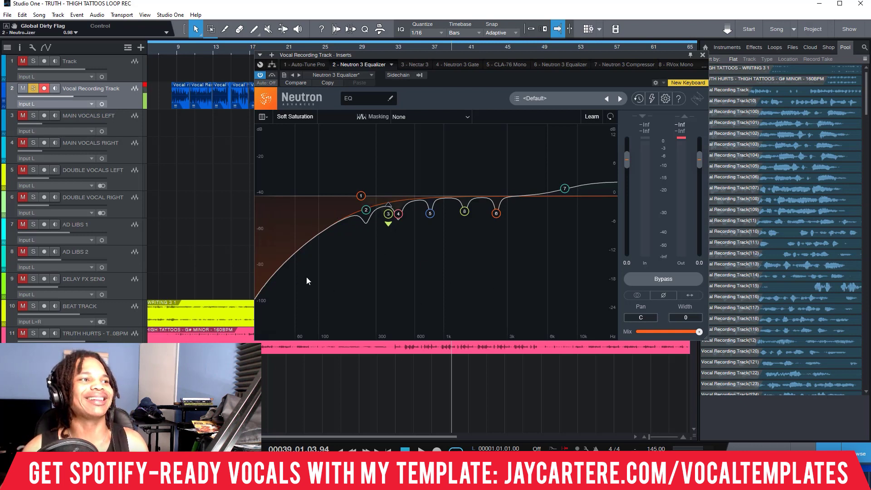
left_click(361, 196)
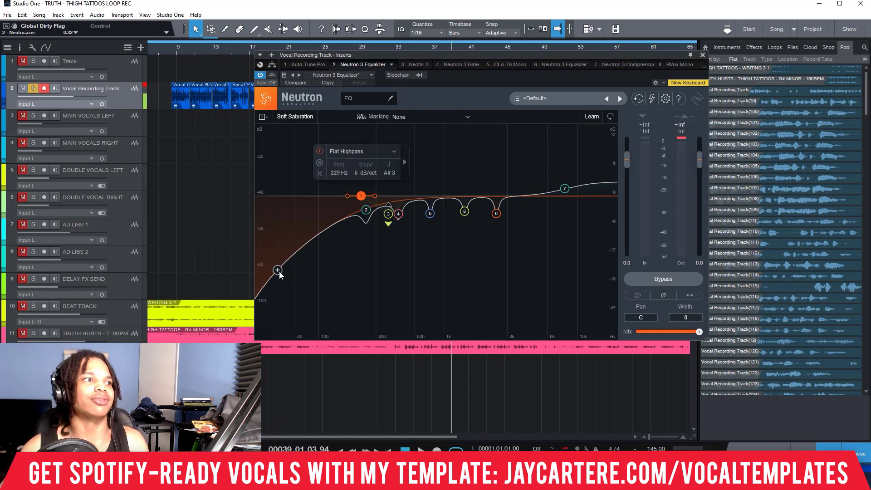
left_click(177, 51)
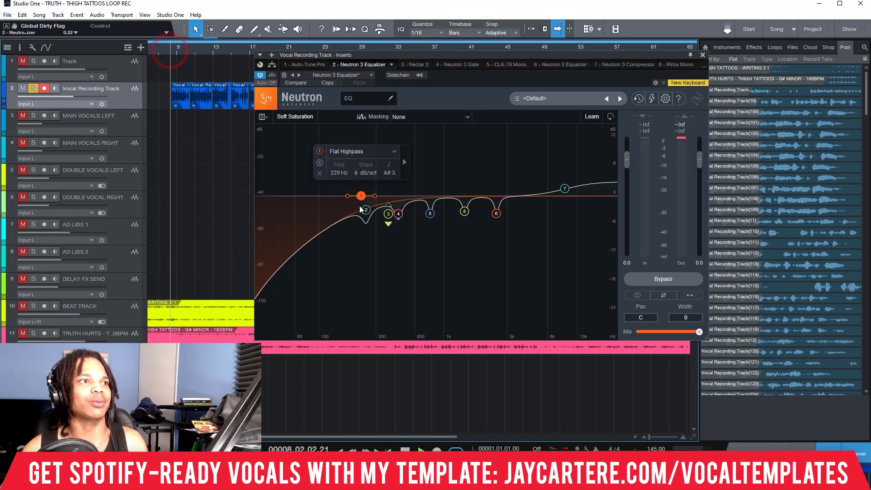
key("space")
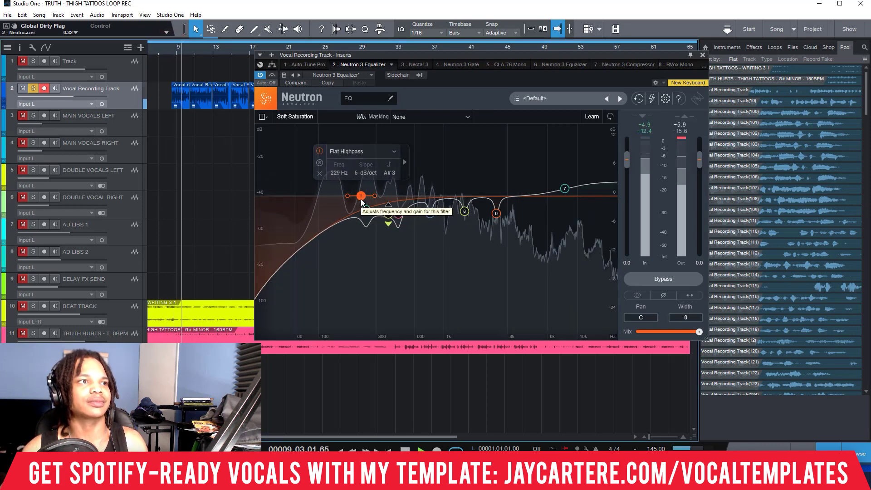
key("space")
Compare the vocal with the highpass lowered to 20 Hz, and return its cutoff to 229 Hz
left_click_drag(360, 197, 241, 194)
key("space")
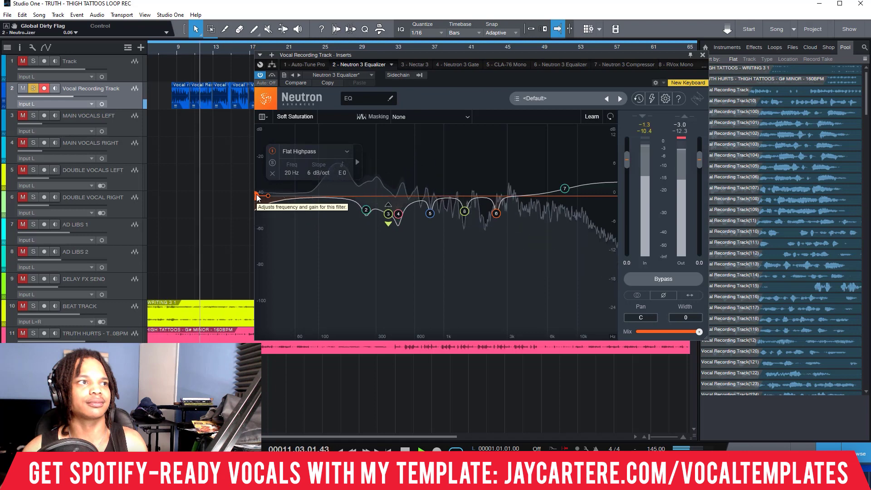
key("space")
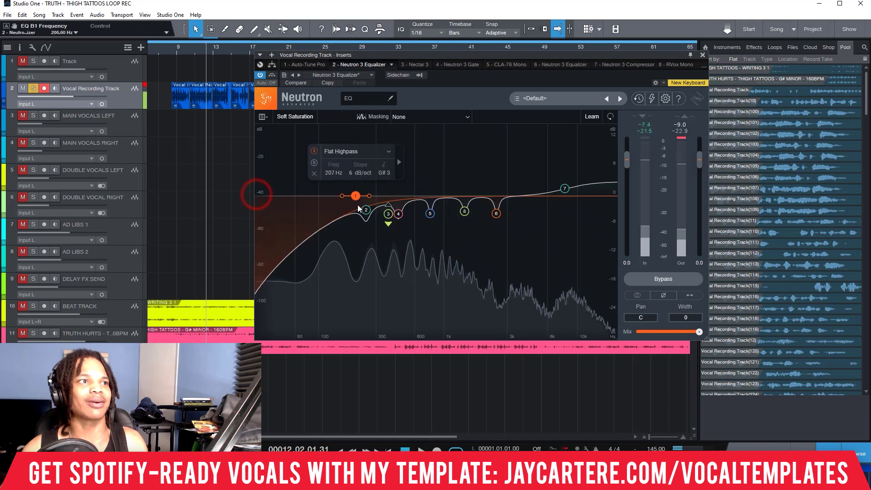
left_click_drag(257, 199, 363, 207)
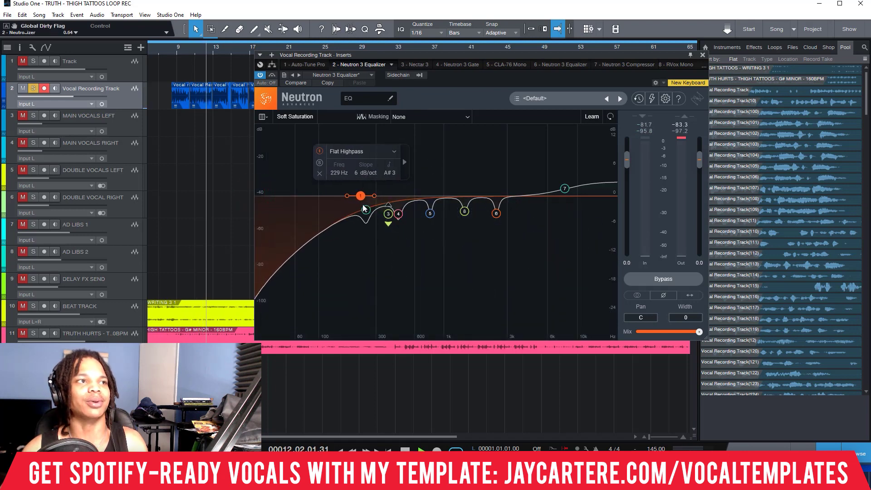
Audition the soloed vocal with the highpass in place, stop playback, and close the equalizer
key("space")
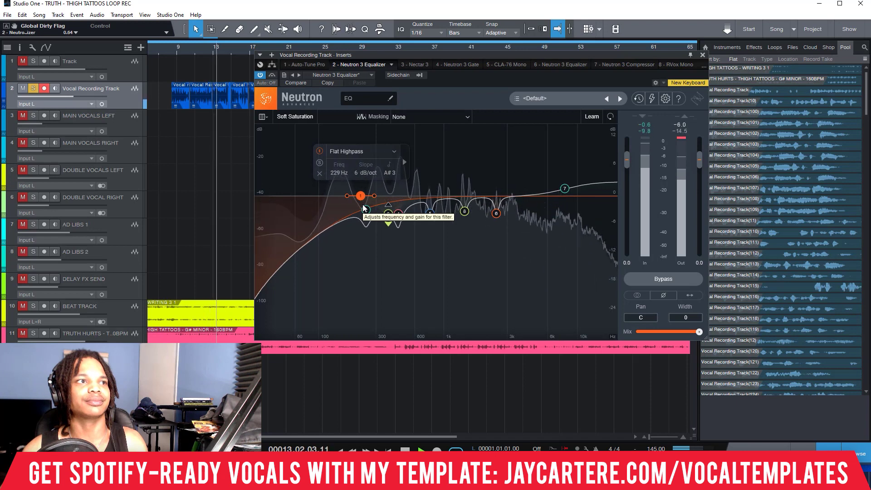
key("space")
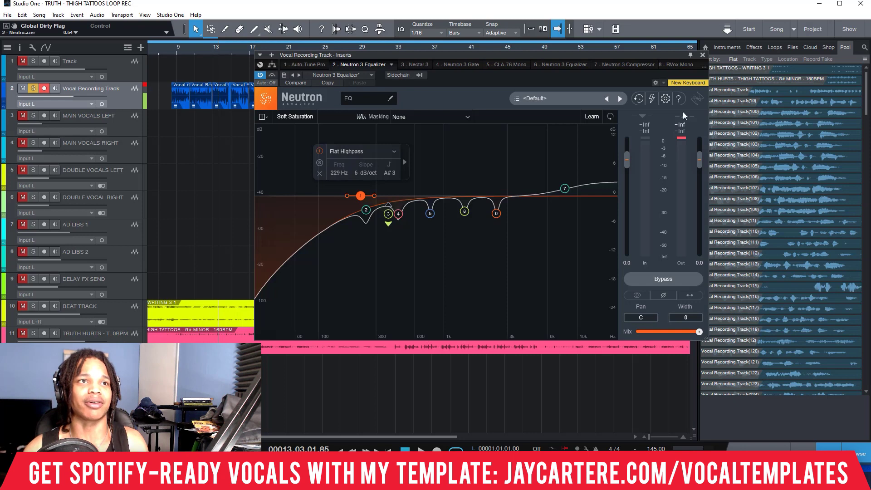
left_click(703, 54)
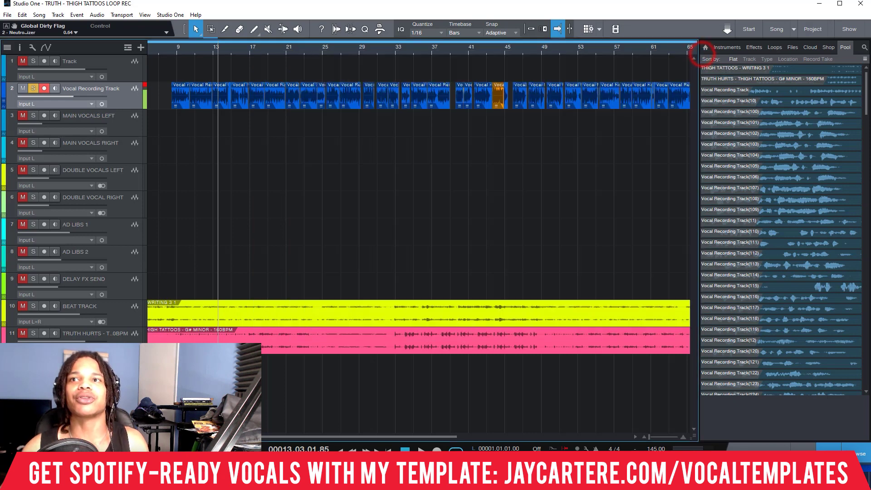
Show the mixing console, and view the vocal track's CLA-76 Mono compressor insert beside the arrangement
key("F3")
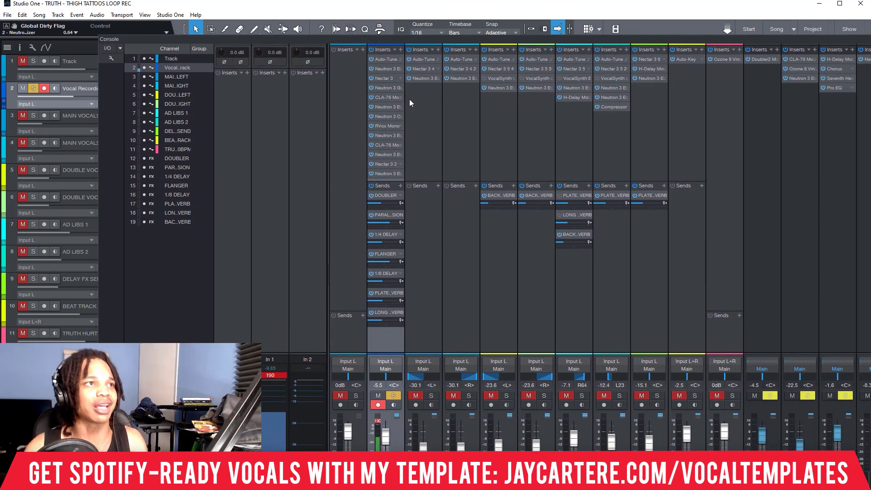
left_click(398, 40)
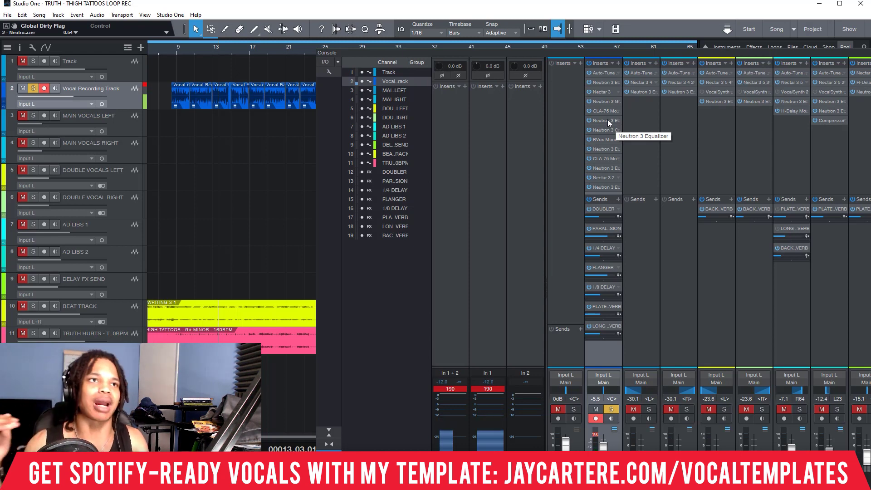
double_click(608, 110)
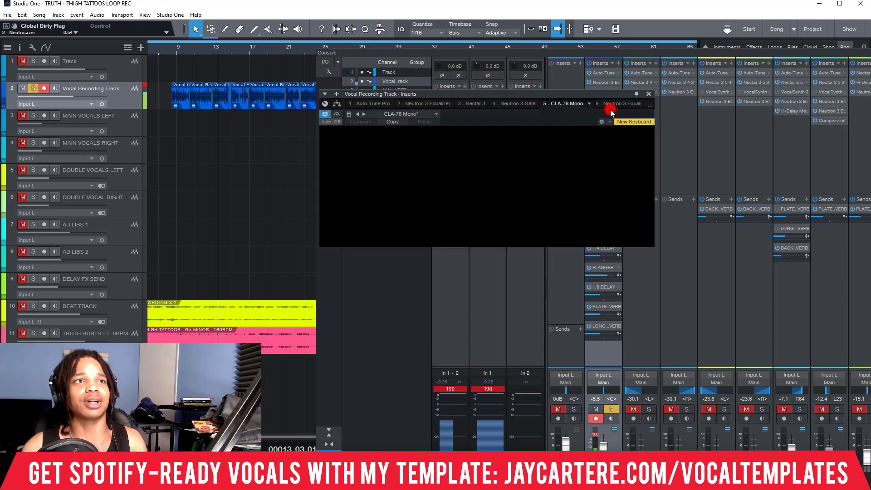
left_click_drag(552, 91, 659, 90)
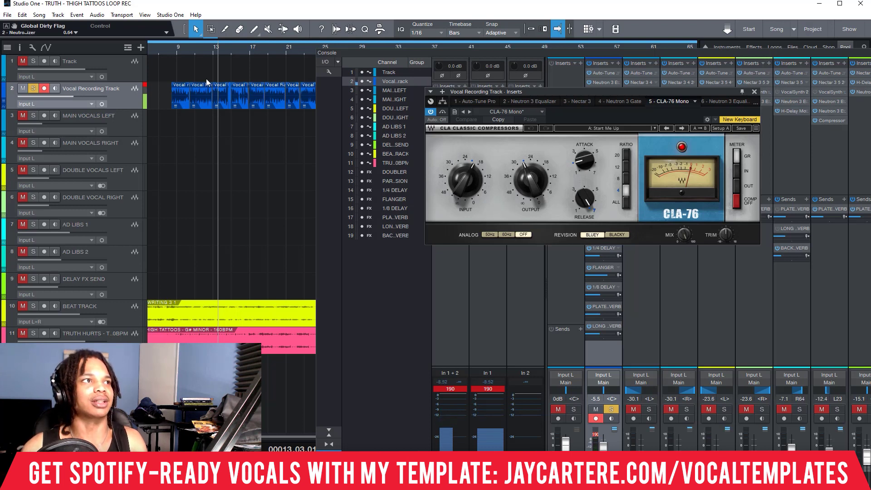
Play the vocal from around bar 8, return the playhead there, and view the Neutron 3 Equalizer insert following the CLA-76
left_click(172, 51)
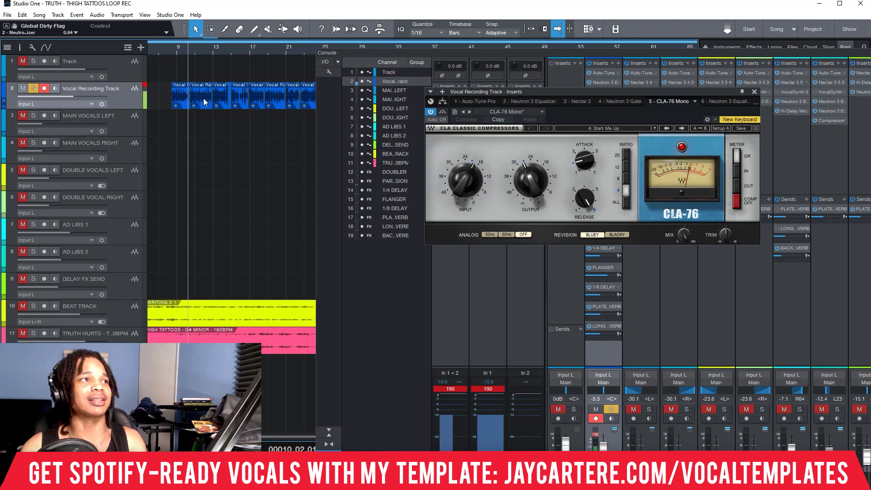
left_click(174, 53)
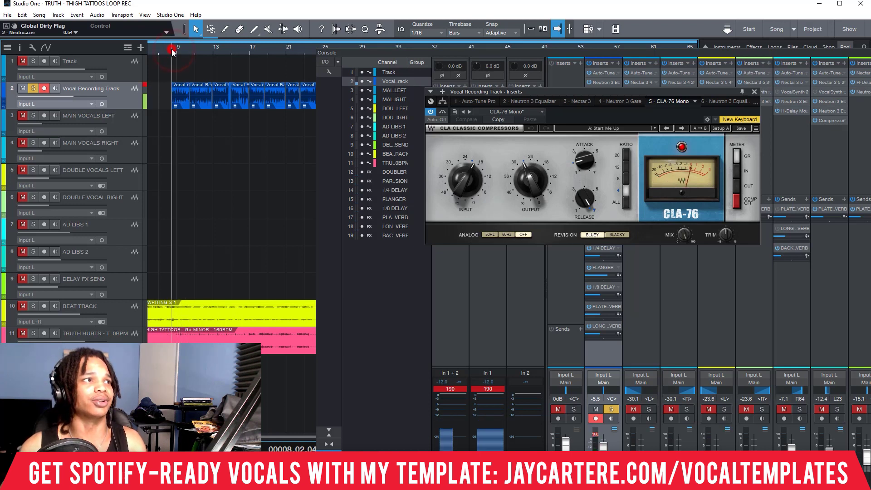
left_click(171, 51)
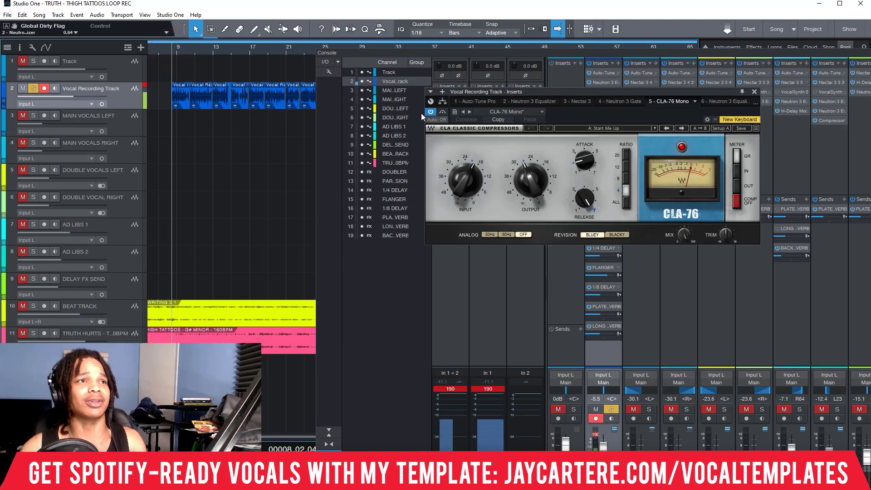
left_click(755, 93)
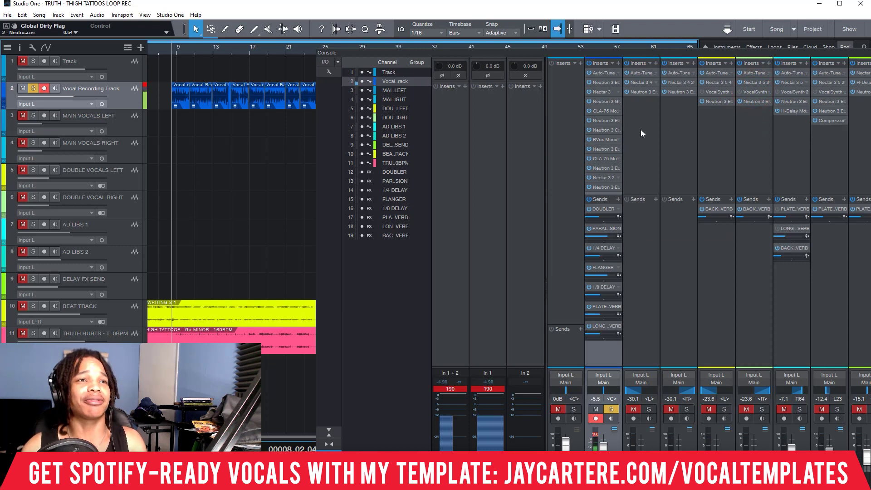
double_click(603, 121)
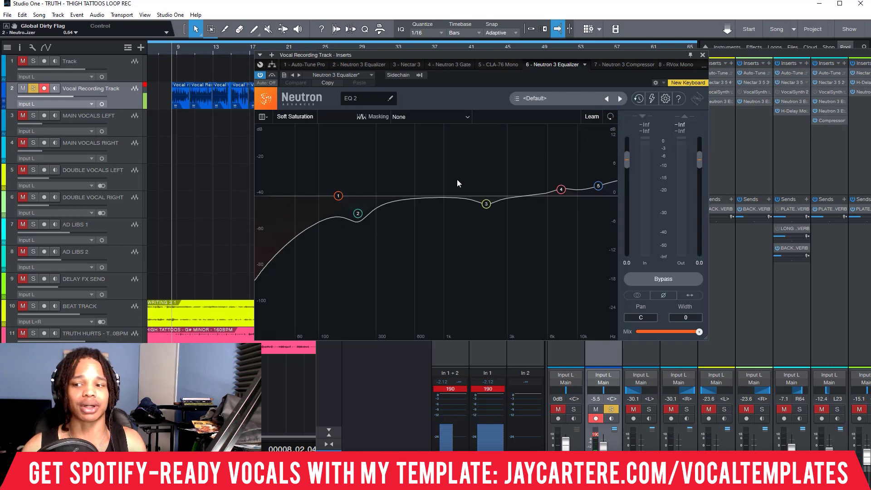
left_click(705, 56)
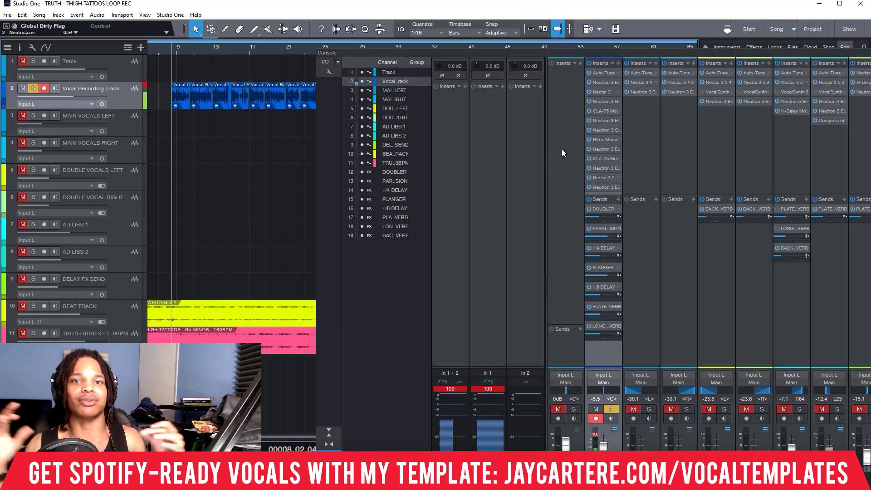
Examine the vocal track's Auto-Tune Pro settings and its list of available keys
left_click(606, 75)
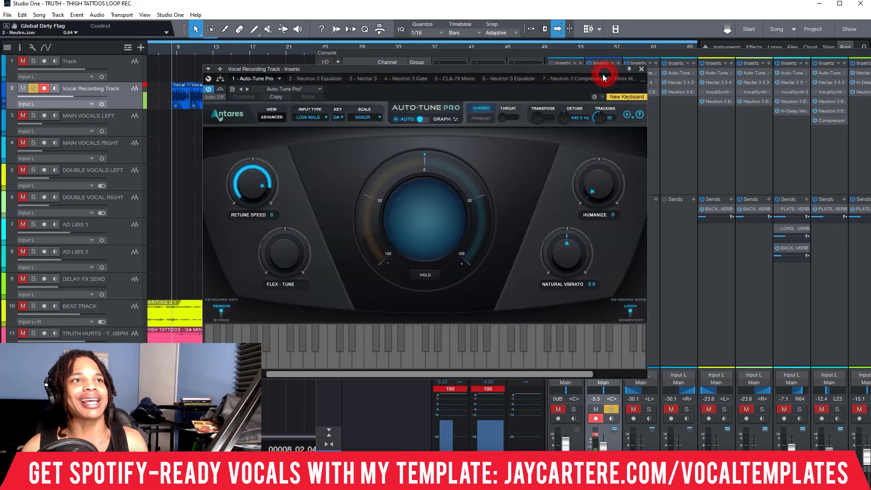
left_click_drag(514, 72, 527, 69)
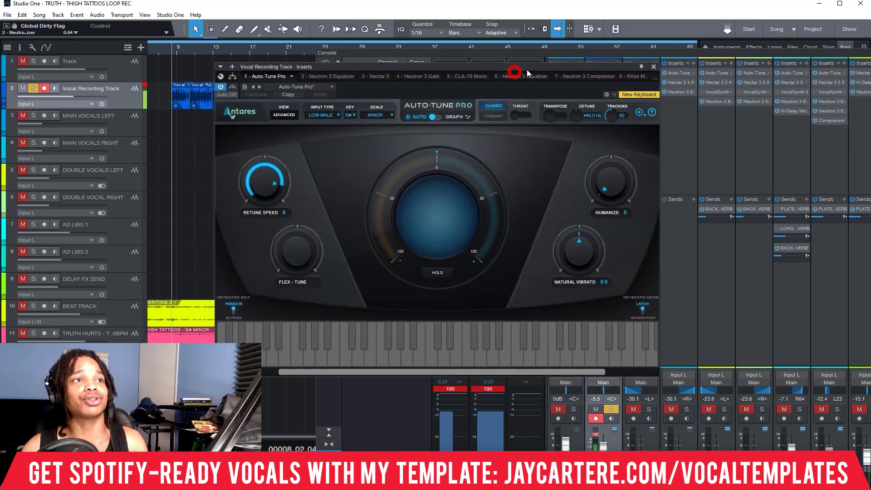
left_click(355, 114)
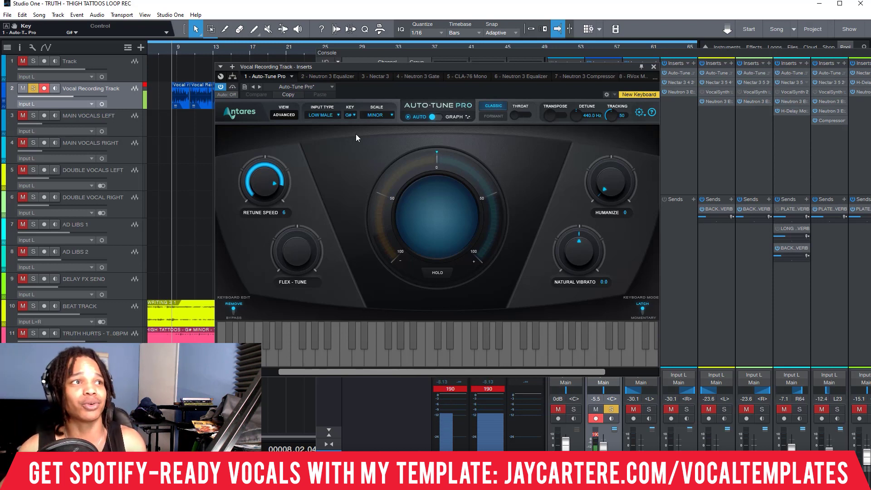
left_click(352, 114)
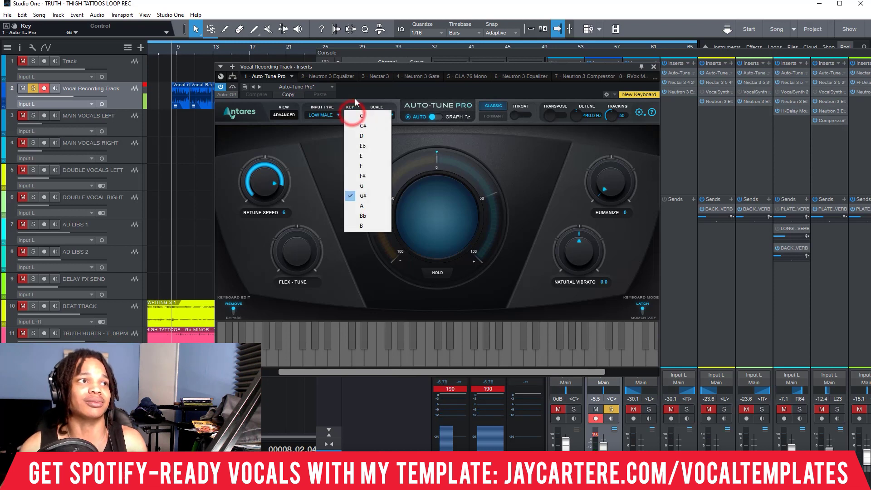
left_click(367, 68)
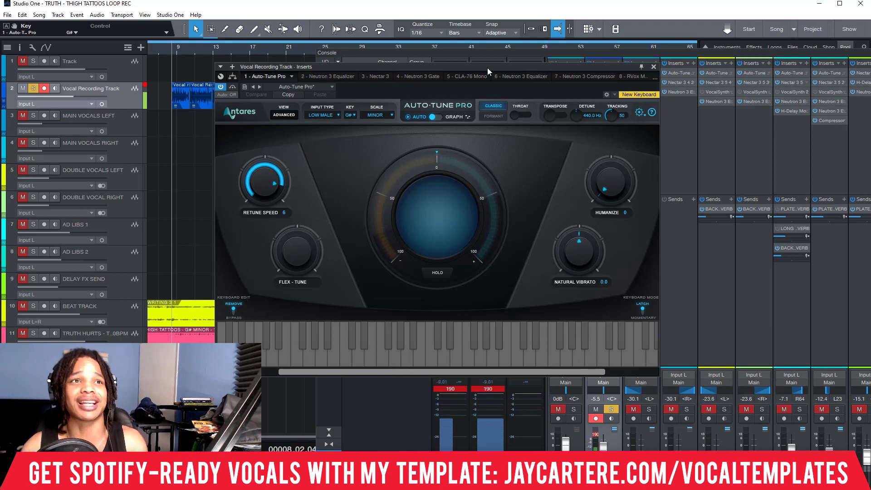
left_click(653, 66)
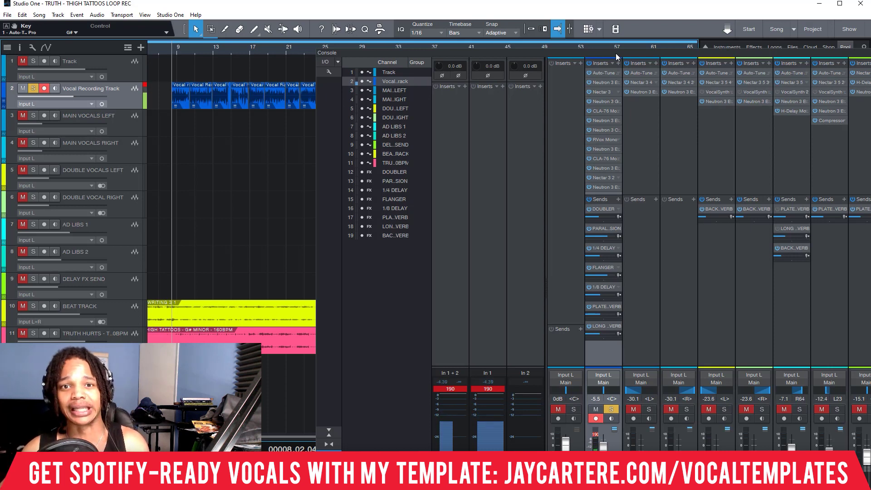
Move the console window until the vocal, FX and main output channels all fit on screen
left_click_drag(617, 53, 388, 29)
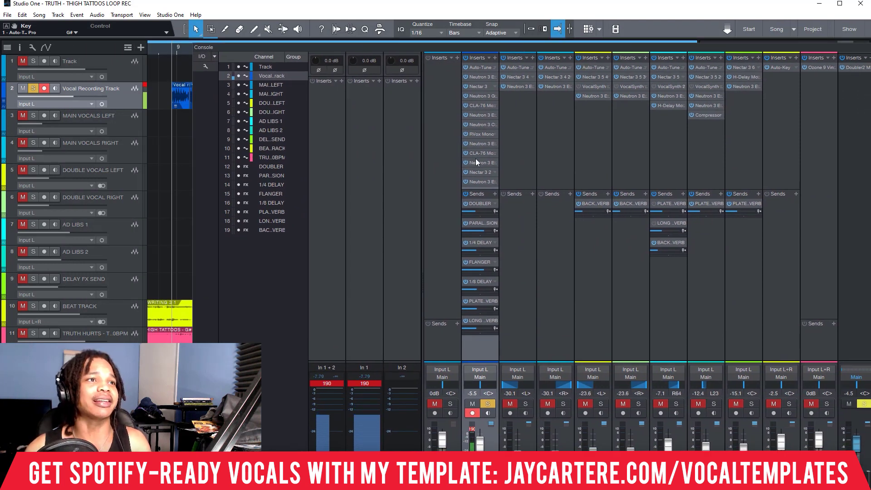
left_click_drag(453, 46, 345, 21)
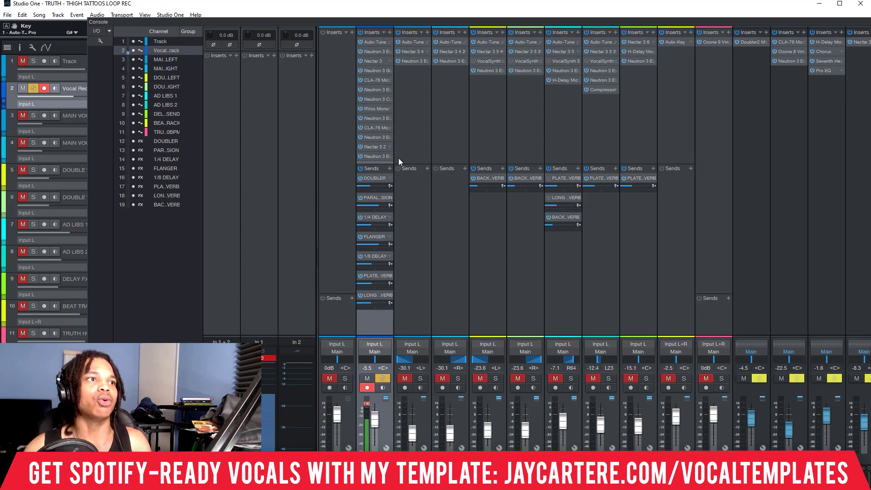
left_click_drag(676, 21, 582, 10)
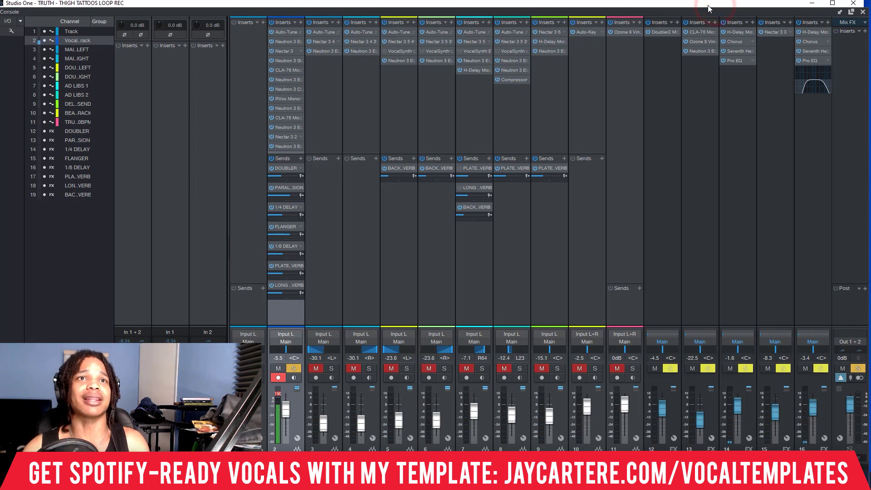
double_click(735, 6)
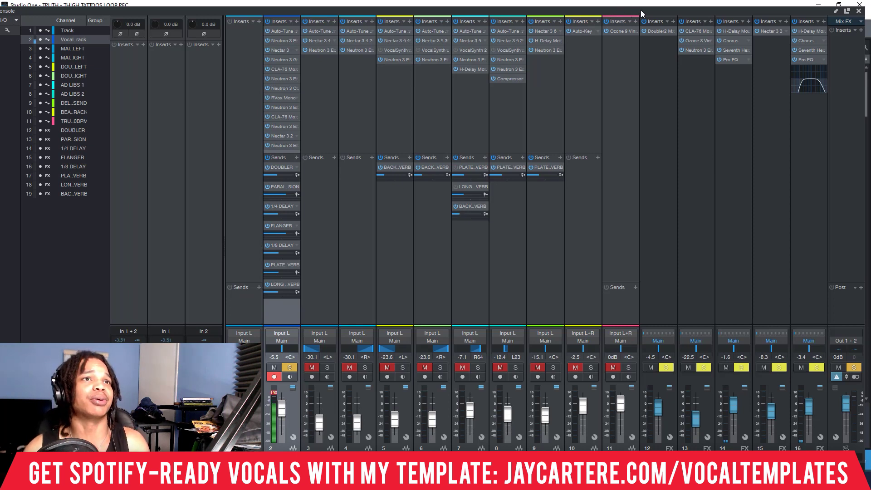
left_click_drag(641, 11, 638, 10)
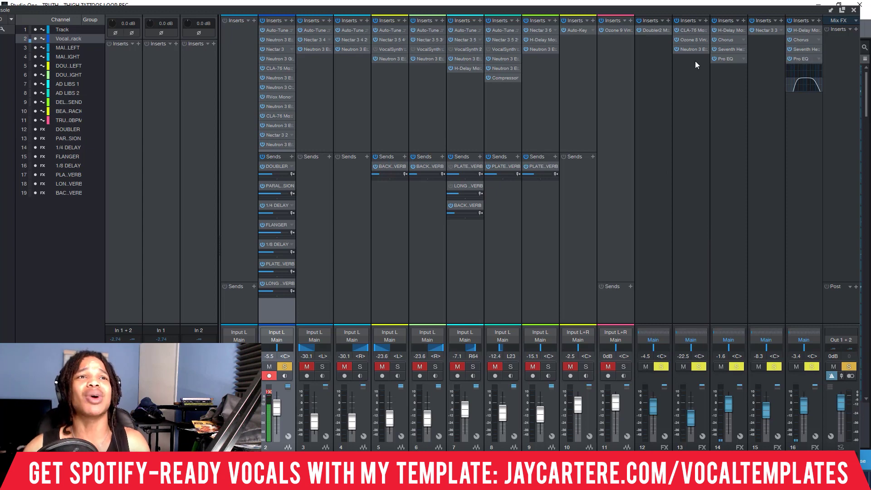
View the CLA-76 Mono settings on the PARALLEL COMPRESSION channel, and close the compressor
left_click(695, 32)
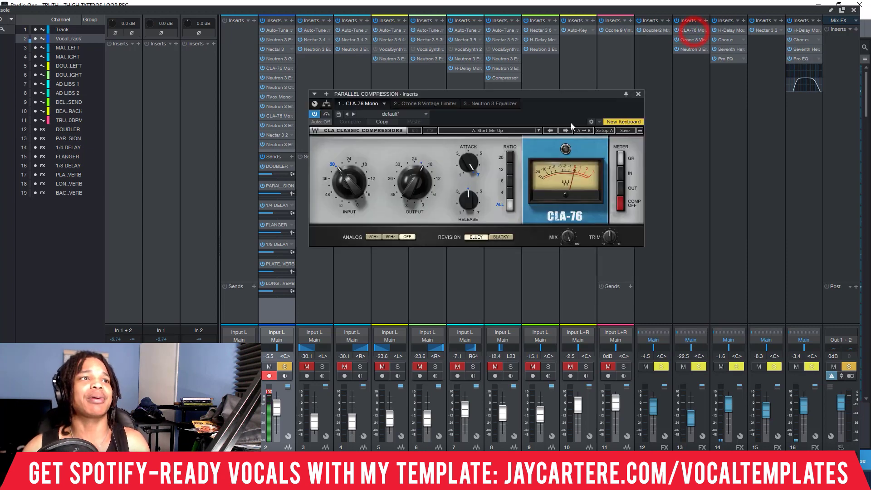
left_click_drag(466, 93, 516, 91)
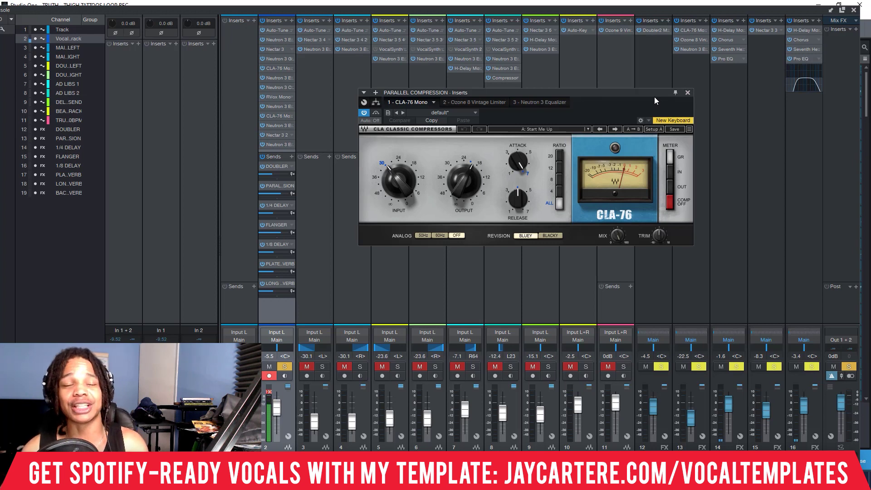
left_click(688, 92)
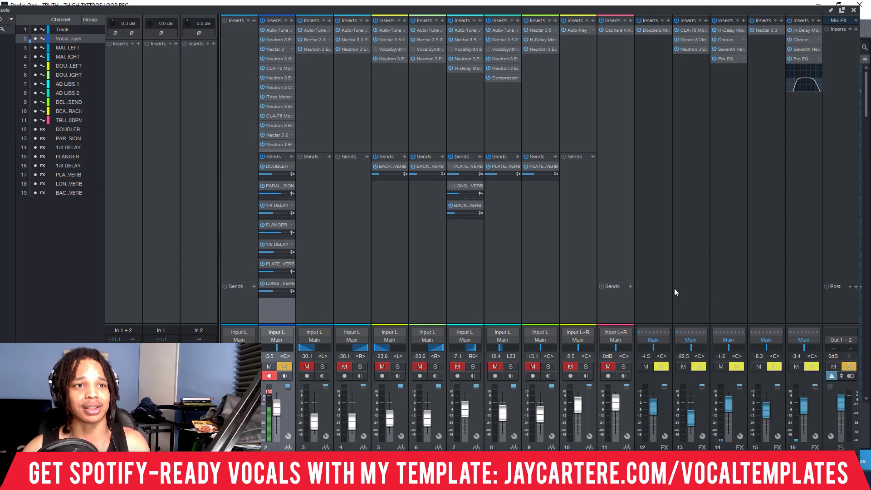
Turn off every vocal track send except parallel compression, and compare the vocal with that send on and off
left_click_drag(267, 262, 262, 166)
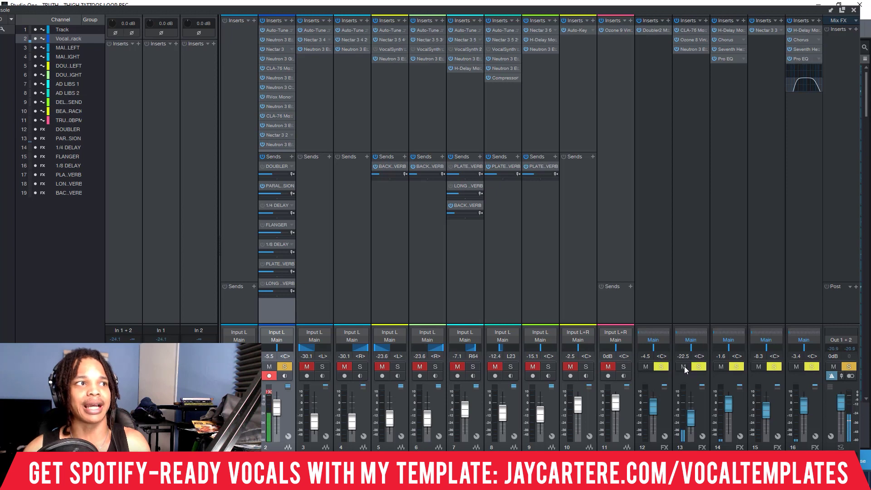
left_click(262, 186)
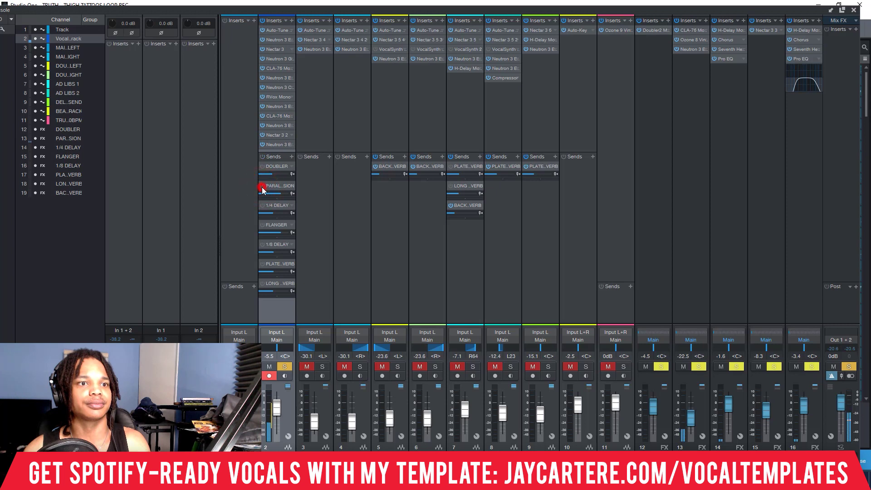
left_click(262, 186)
left_click(262, 187)
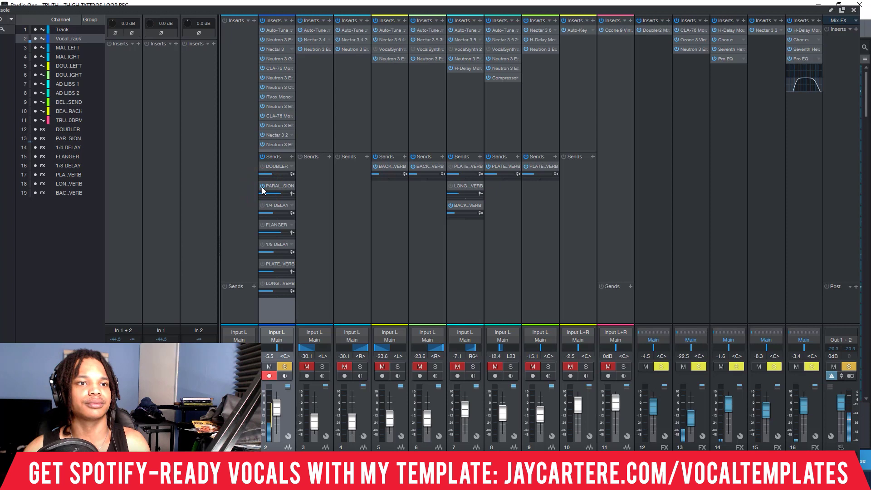
left_click(262, 186)
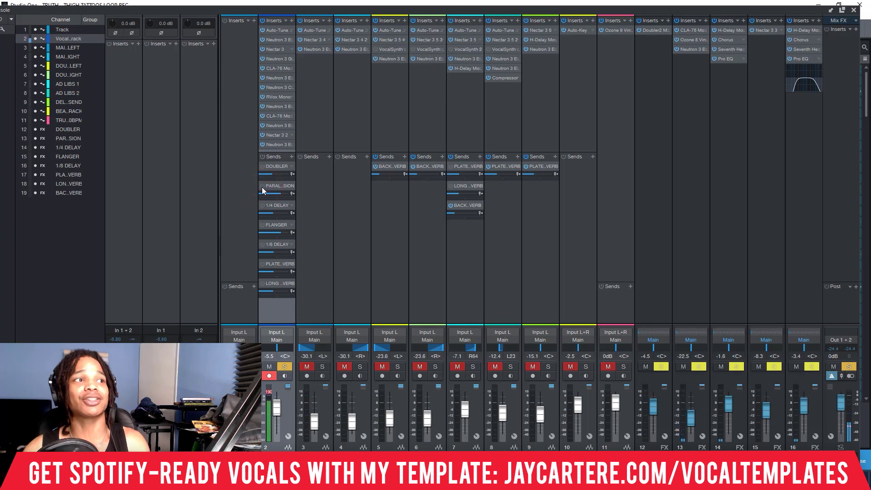
Switch all of the vocal track's sends back on, and hide the console to show the whole song arrangement
left_click(263, 187)
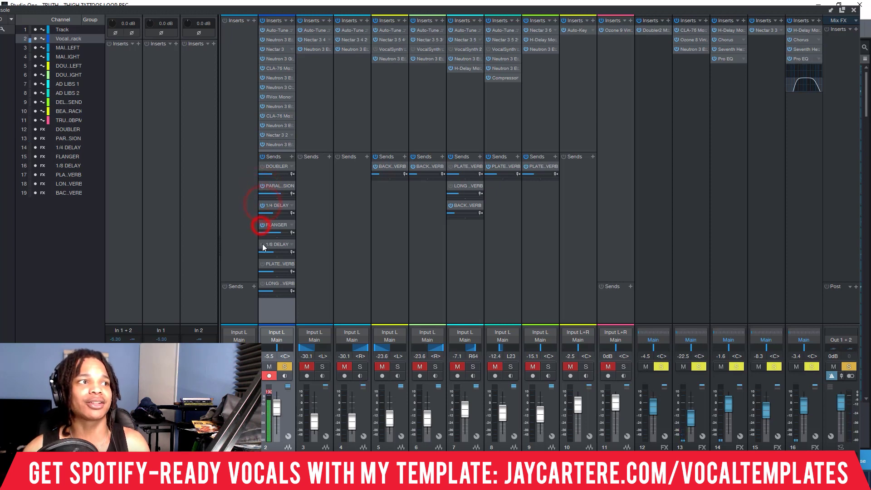
left_click(262, 225)
left_click(263, 244)
left_click(262, 264)
left_click(263, 284)
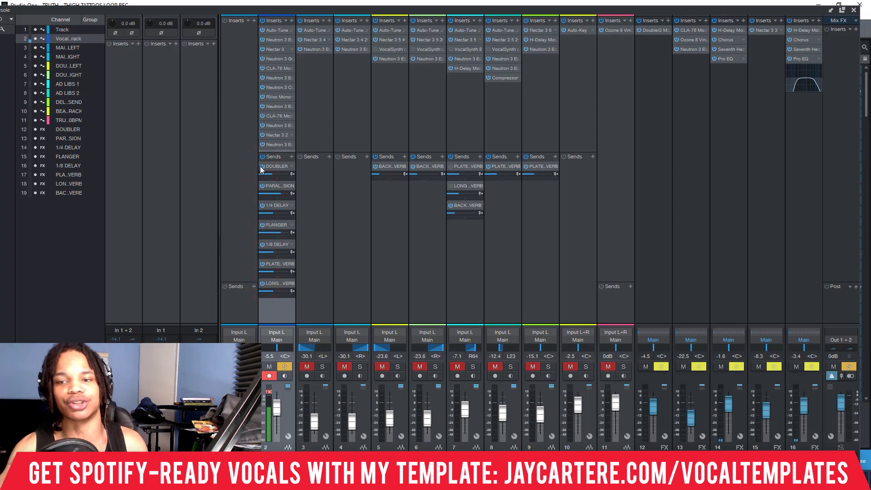
key("F3")
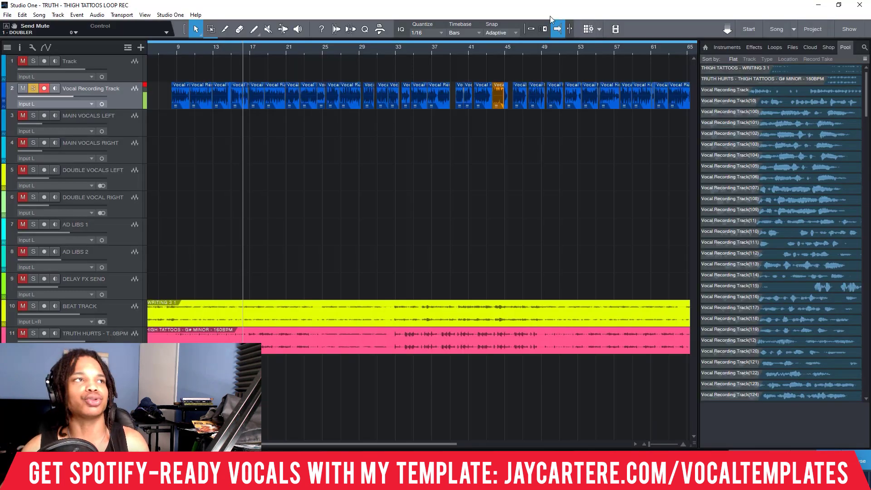
scroll(234, 55, "down", 3)
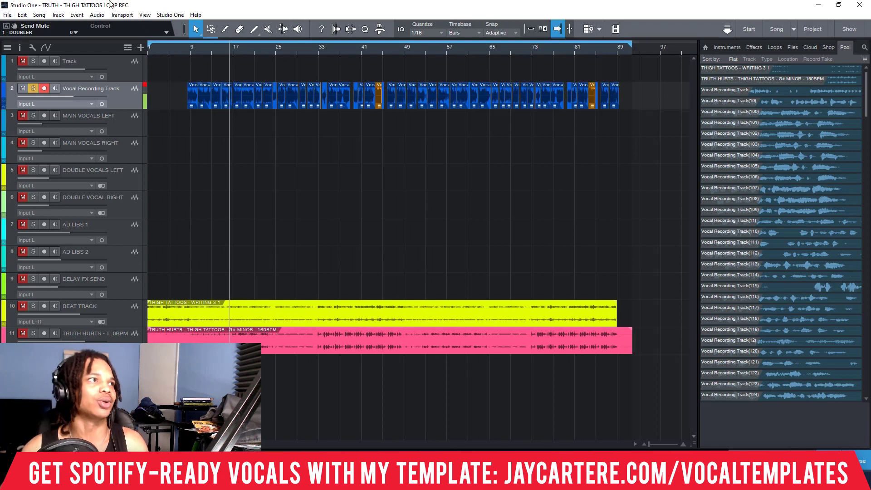
Save the current song and bring up the GREEN LIGHT REC 1 song
left_click(5, 14)
left_click(4, 15)
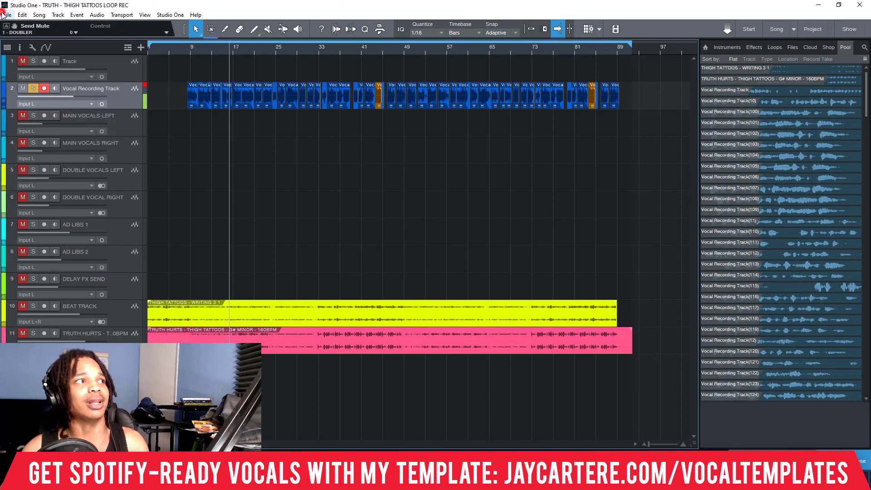
key("ctrl+s")
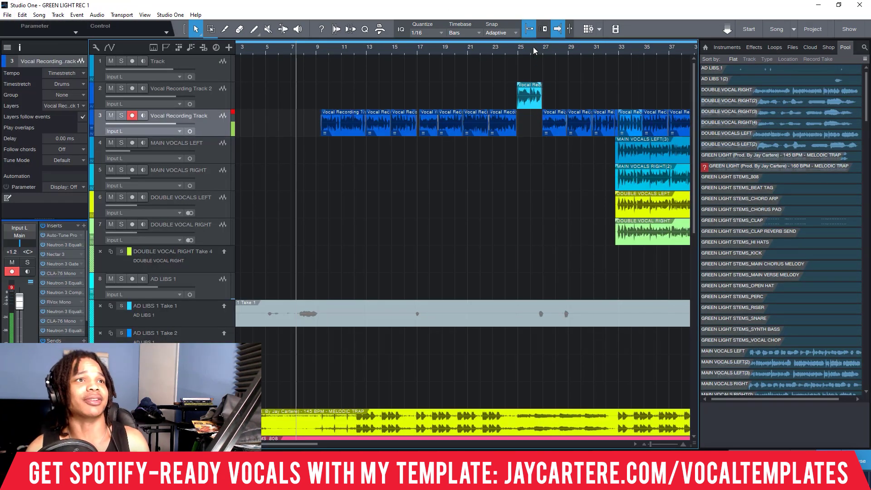
Set the playback position at the start of the stacked main and double vocals, just before bar 33
scroll(533, 54, "right", 3)
left_click_drag(564, 48, 472, 47)
left_click(415, 45)
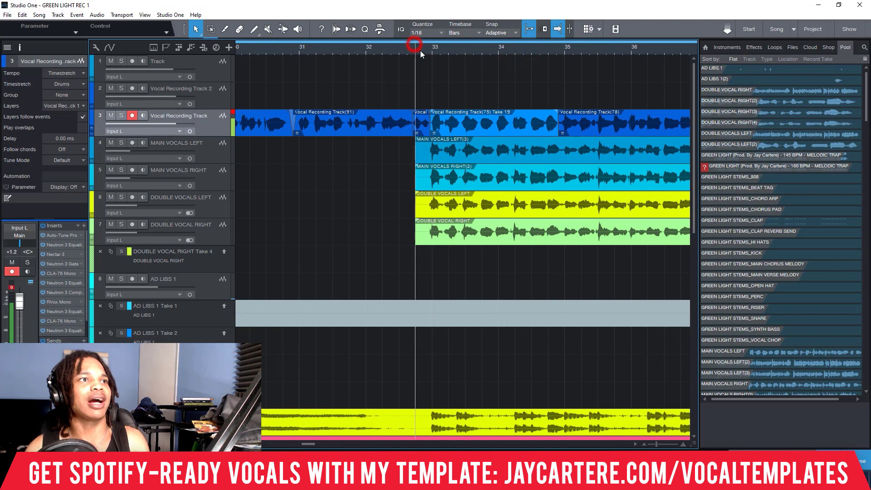
scroll(454, 131, "down", 3)
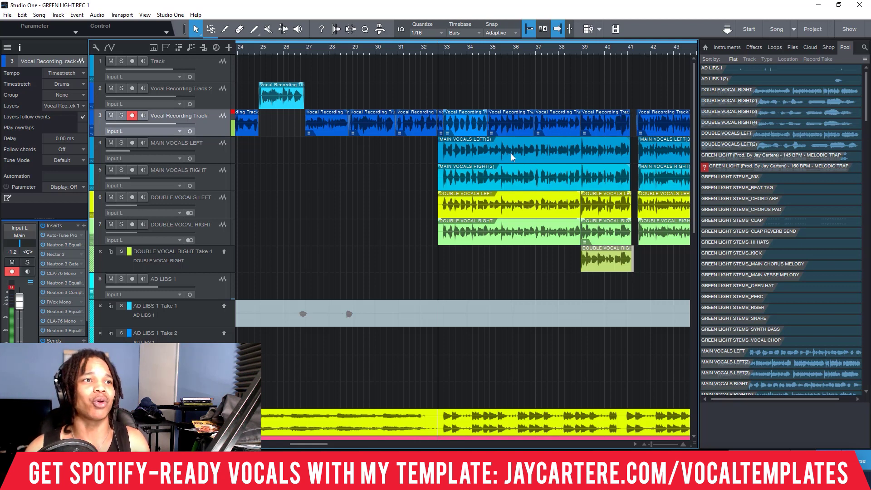
View the Nectar 3 plug-in on the MAIN VOCALS LEFT channel in the console, and close both again
key("F3")
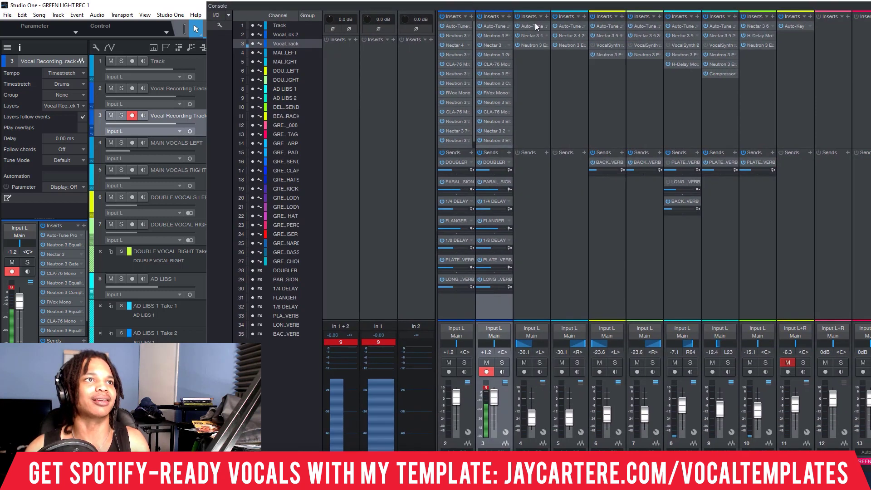
left_click(531, 35)
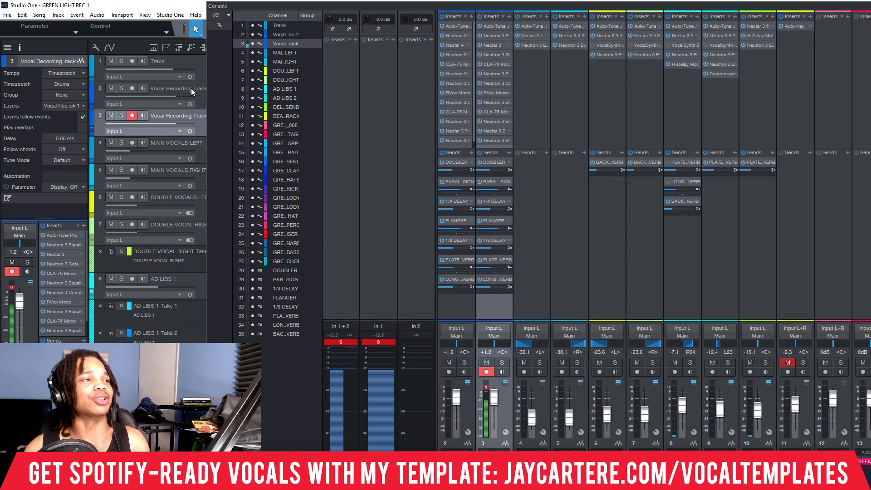
mouse_move(402, 159)
left_mouse_down()
mouse_move(587, 159)
mouse_move(393, 170)
left_mouse_up()
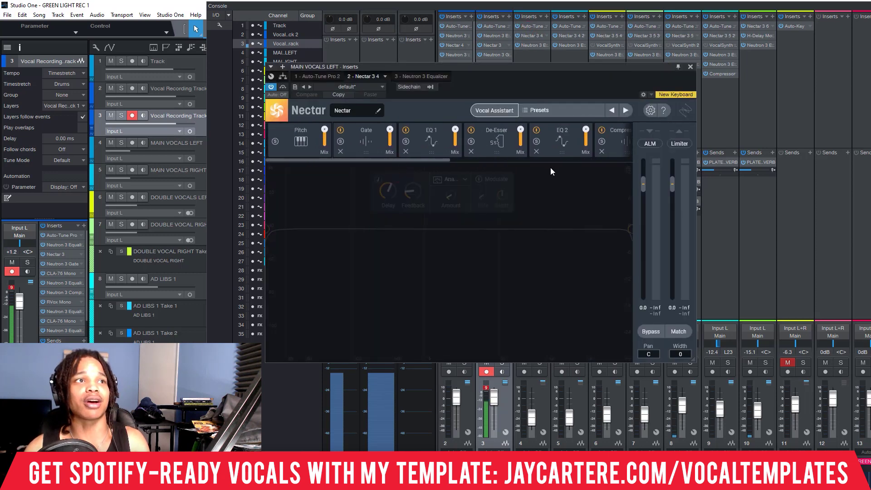
left_click(690, 66)
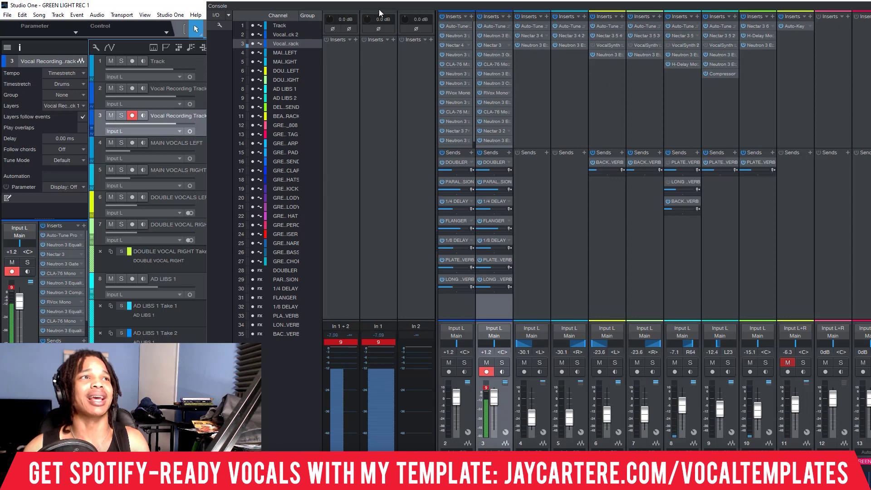
key("F3")
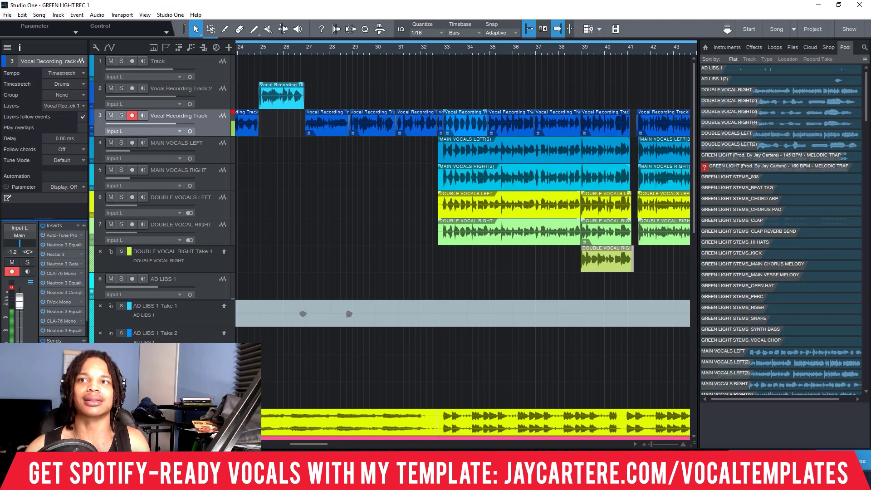
Play the section with the stacked vocals from just before bar 33, and look over the song arrangement
left_click(434, 51)
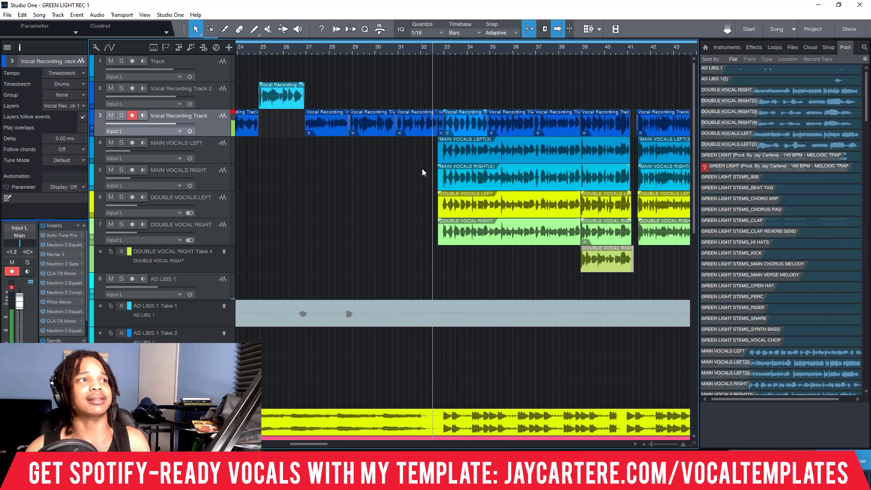
key("space")
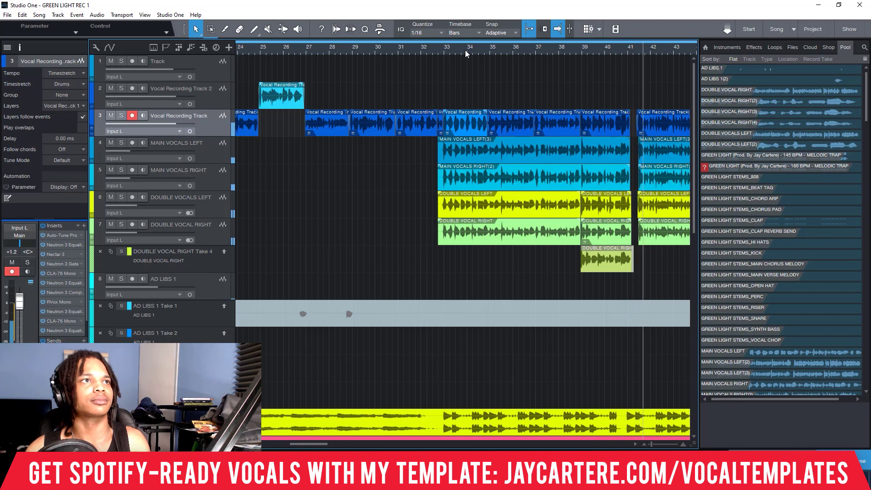
scroll(465, 50, "down", 3)
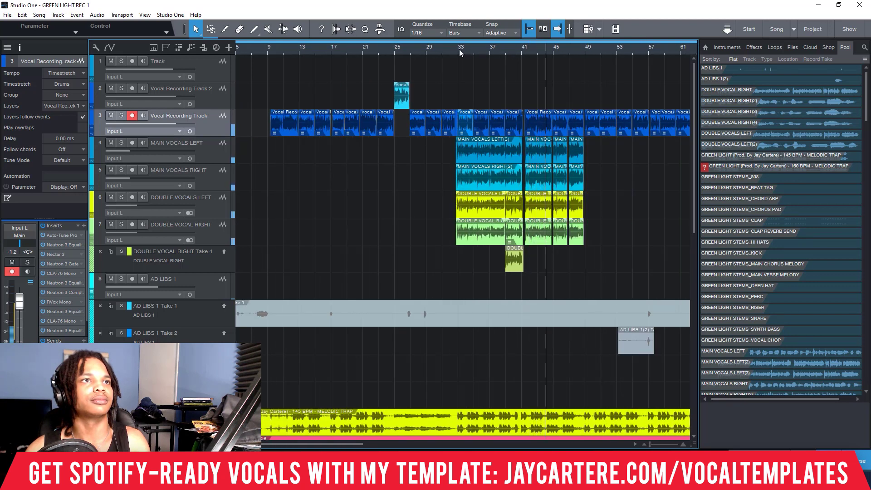
scroll(459, 49, "down", 3)
scroll(460, 49, "up", 3)
scroll(342, 51, "up", 2)
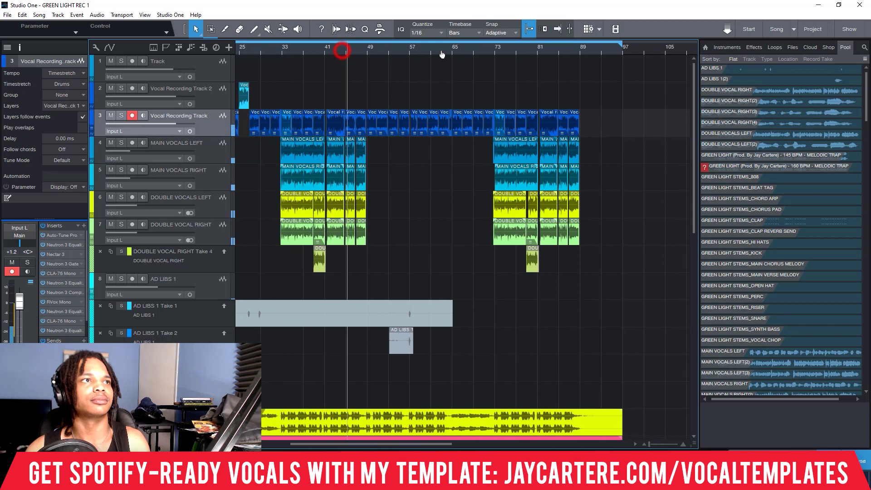
Return playback to about bar 32, and solo the armed lead vocal, both main vocals and both double vocals
left_click_drag(353, 49, 408, 52)
left_click(407, 48)
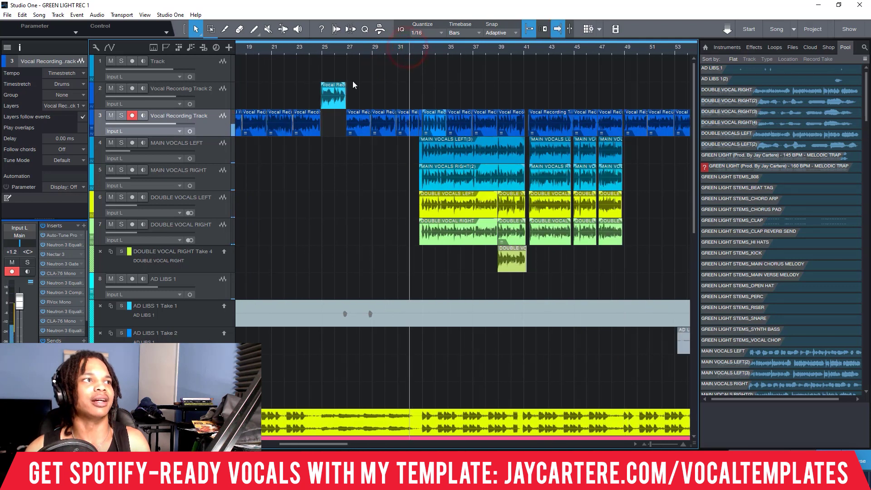
left_click(122, 115)
left_click(121, 143)
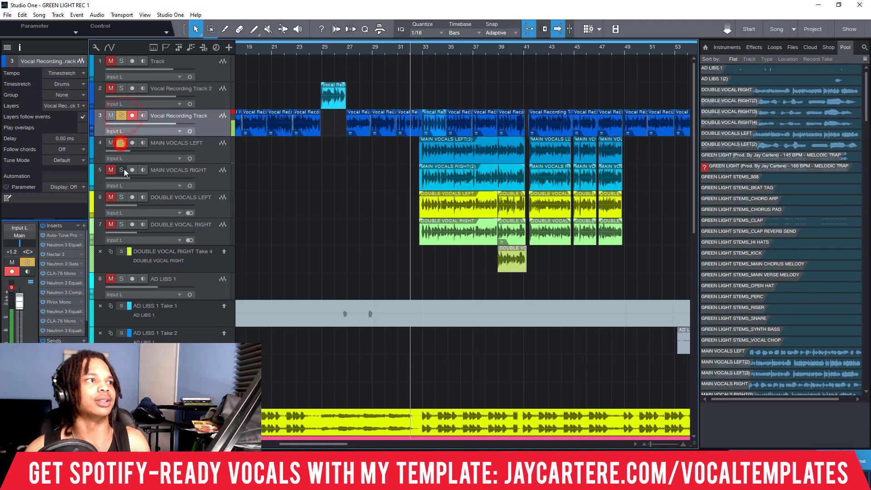
left_click(121, 170)
left_click(121, 198)
left_click(121, 225)
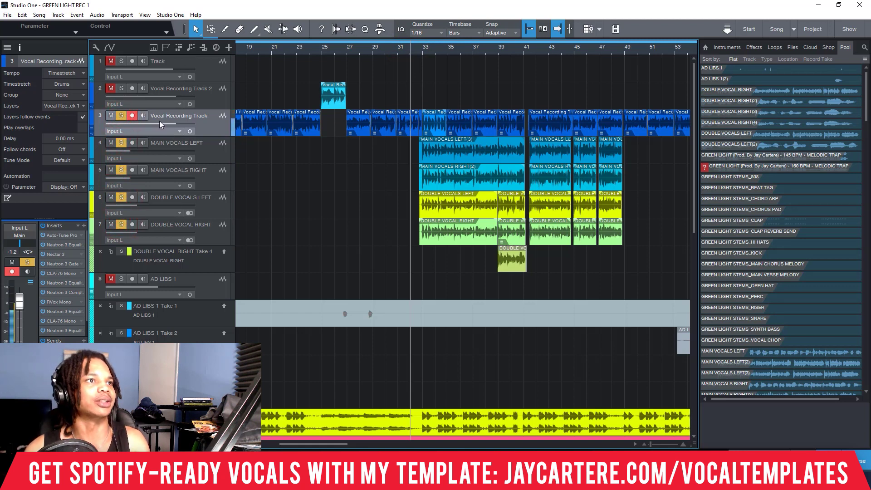
Compare the lead vocal with and without its layers by unsoloing the double and main vocals and soloing them again
left_click(121, 225)
left_click(123, 197)
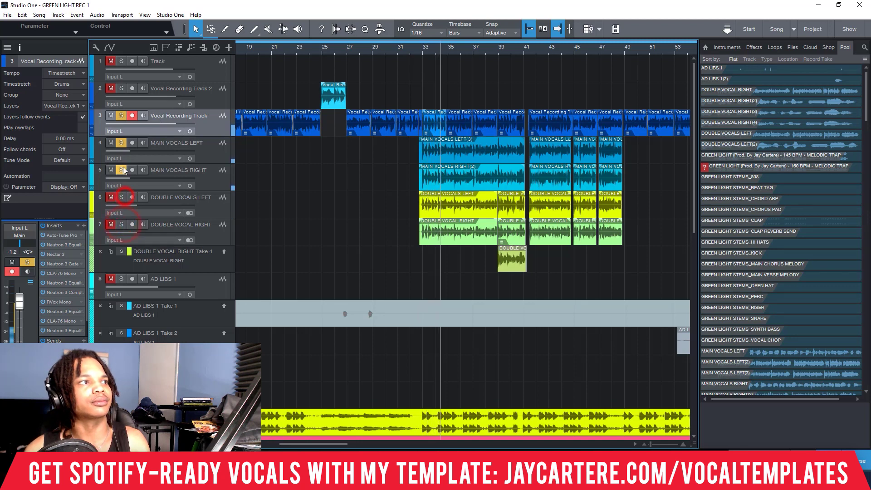
left_click(121, 170)
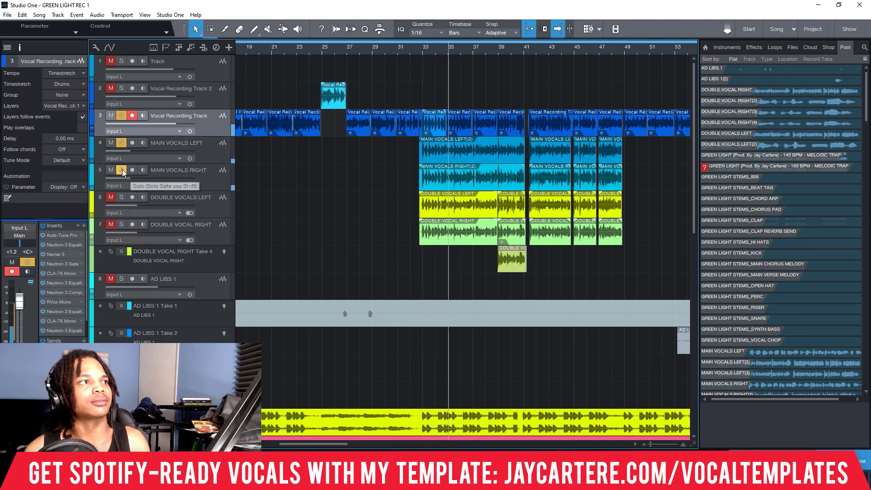
left_click(122, 144)
left_click(121, 143)
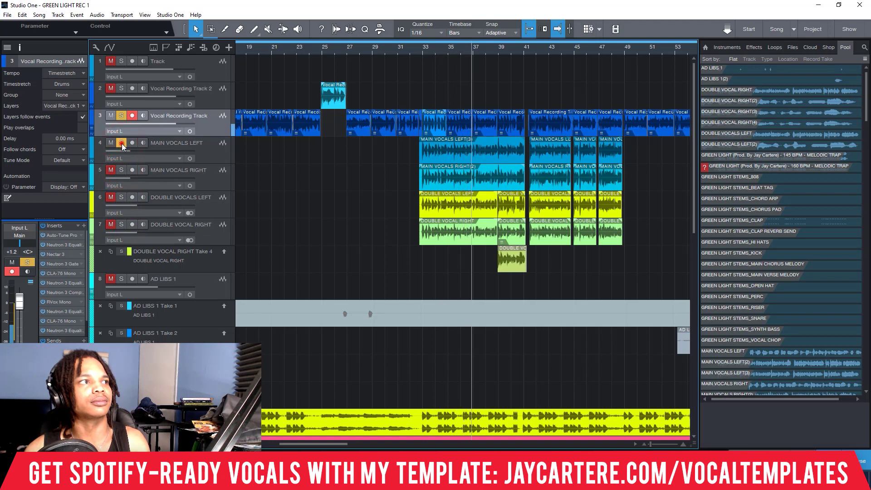
left_click(122, 171)
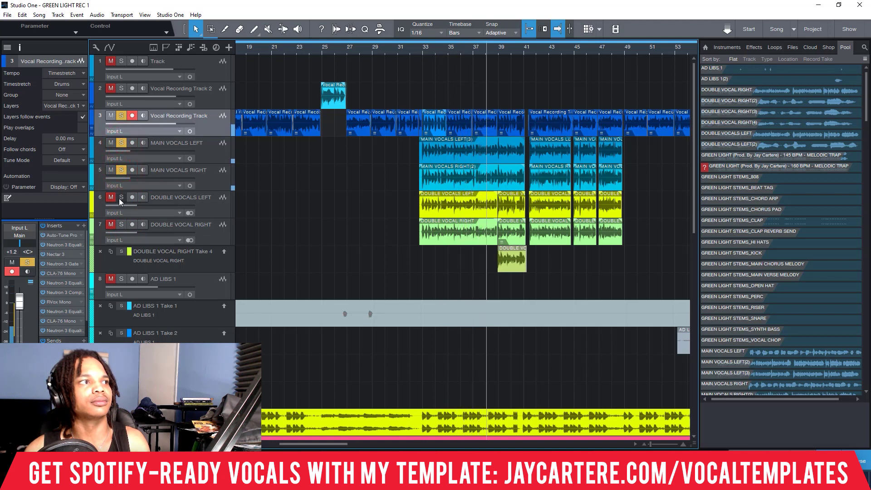
left_click(120, 197)
left_click(122, 225)
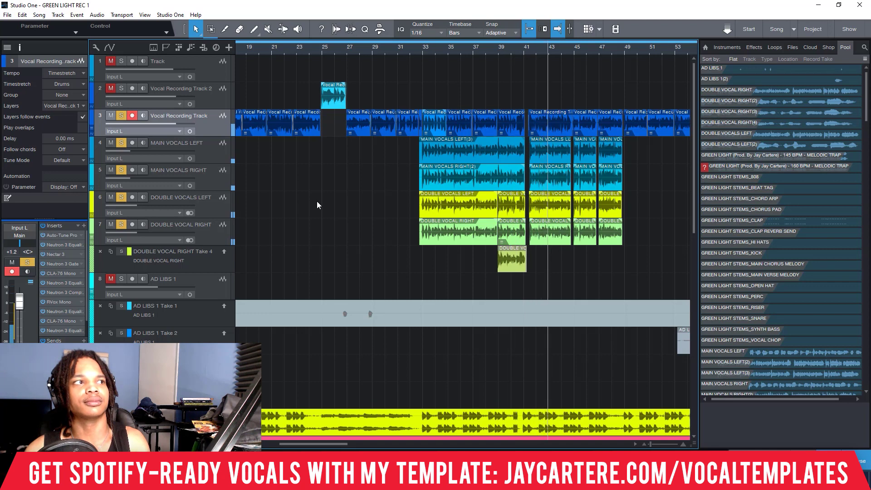
Unsolo the lead vocal, and compare the double vocals with the main left and right vocals off and on
left_click(121, 115)
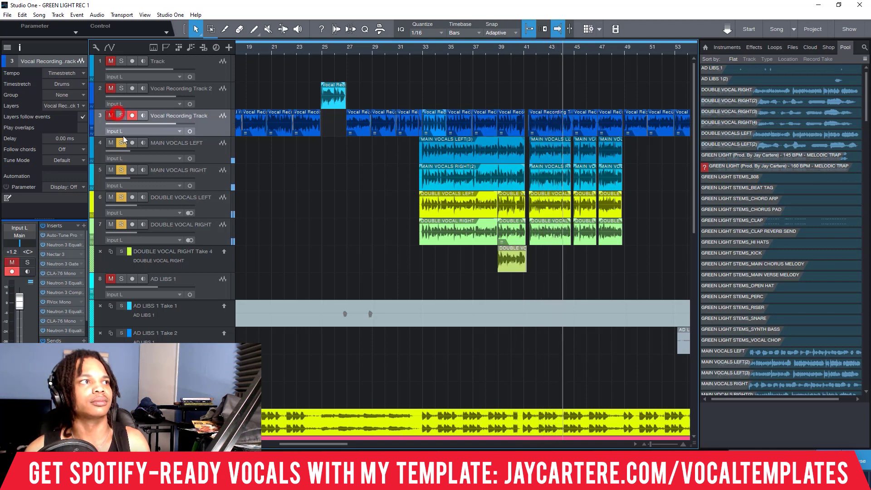
left_click(121, 142)
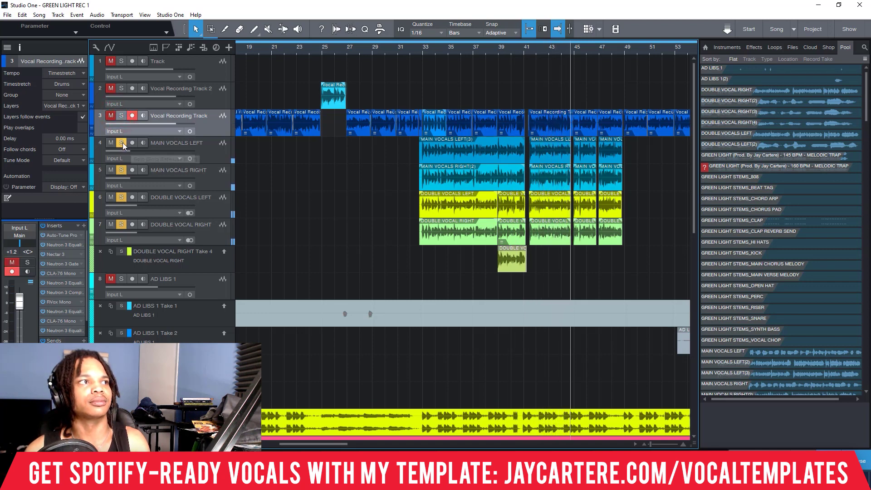
left_click(122, 170)
left_click(121, 170)
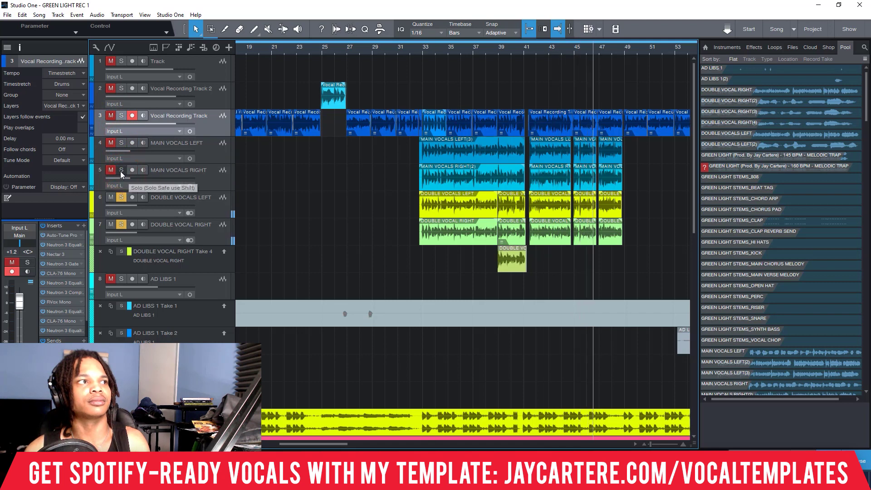
left_click(121, 142)
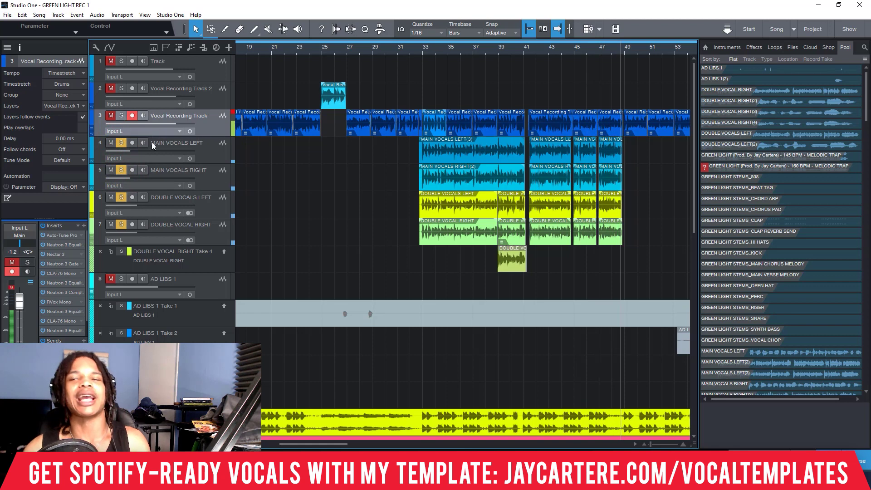
Clear the solos from the main vocals left and right and the double vocals left and right
left_click(121, 143)
left_click(121, 169)
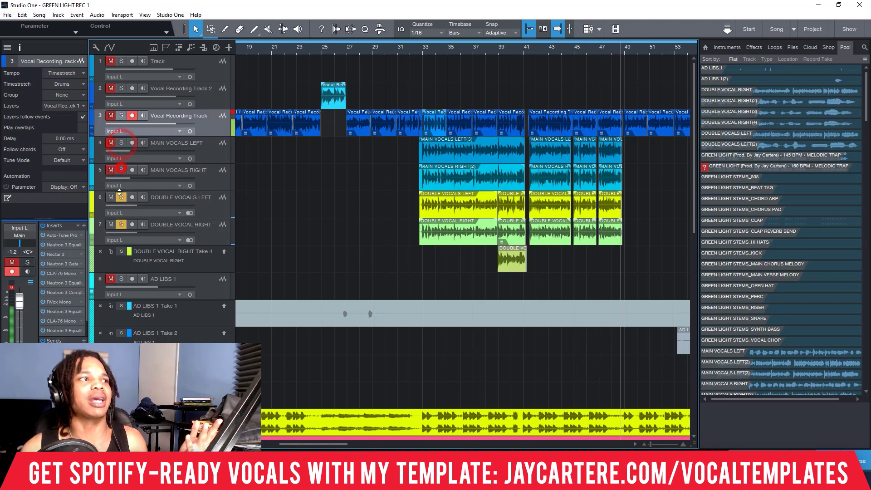
left_click(121, 197)
left_click(121, 224)
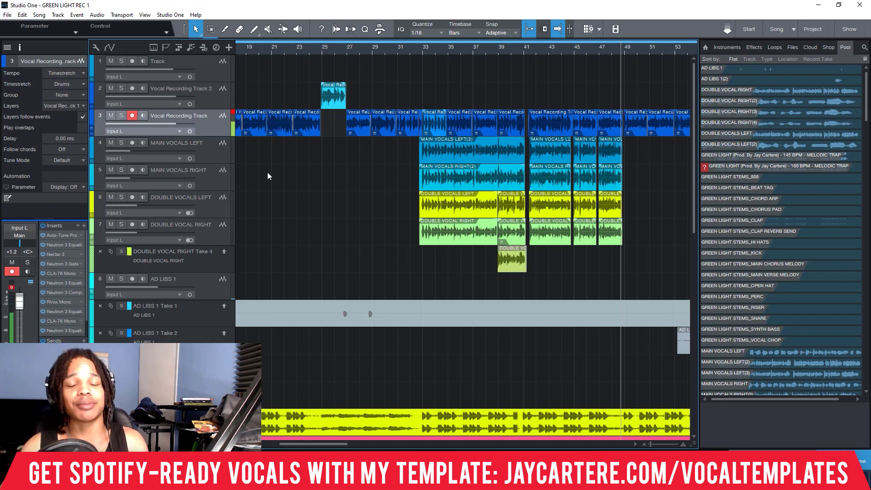
Set the playback position just before the first lead vocal clip, shortly after bar 9
left_click(262, 49)
scroll(268, 49, "down", 5)
left_click(259, 48)
scroll(258, 48, "up", 3)
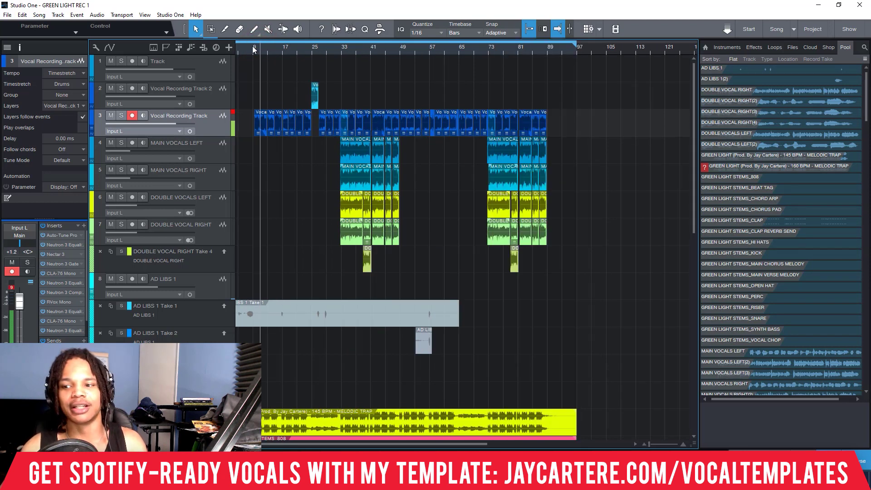
scroll(252, 45, "up", 4)
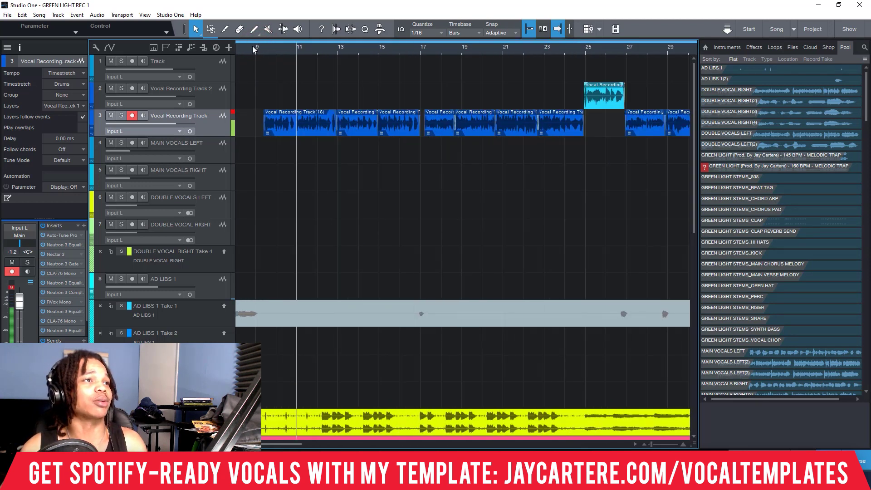
left_click(261, 48)
scroll(269, 50, "up", 3)
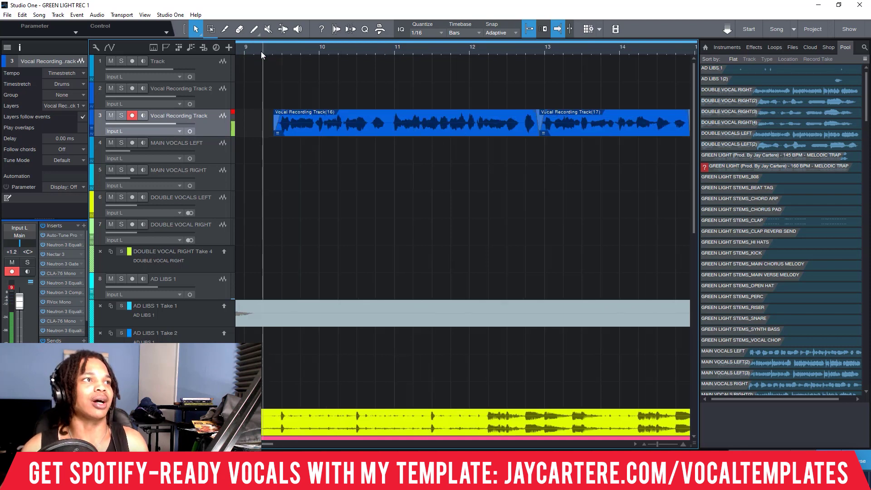
left_click(265, 49)
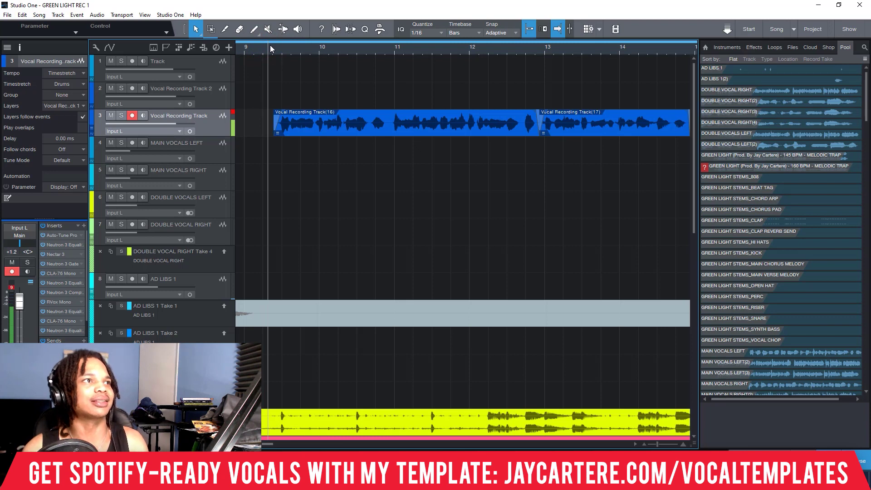
scroll(270, 48, "down", 4)
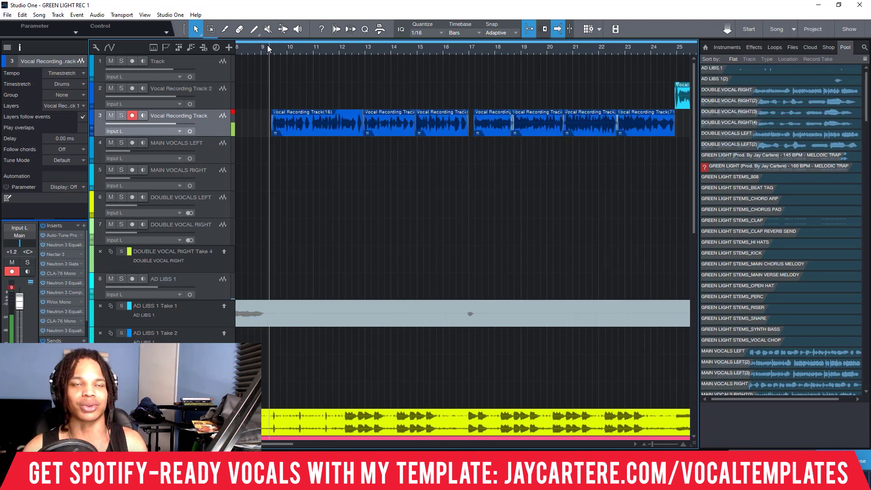
Play the opening lead vocal with the beat, and replay it from bar 9
key("space")
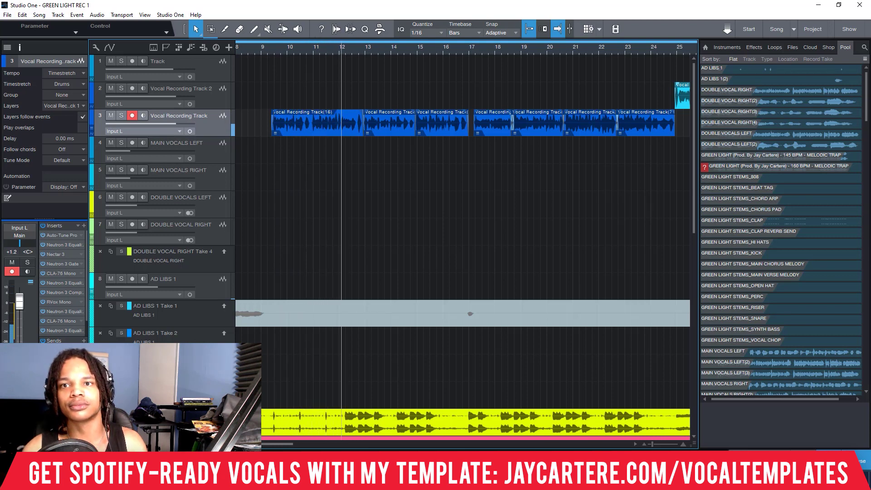
left_click(332, 50)
left_click(262, 50)
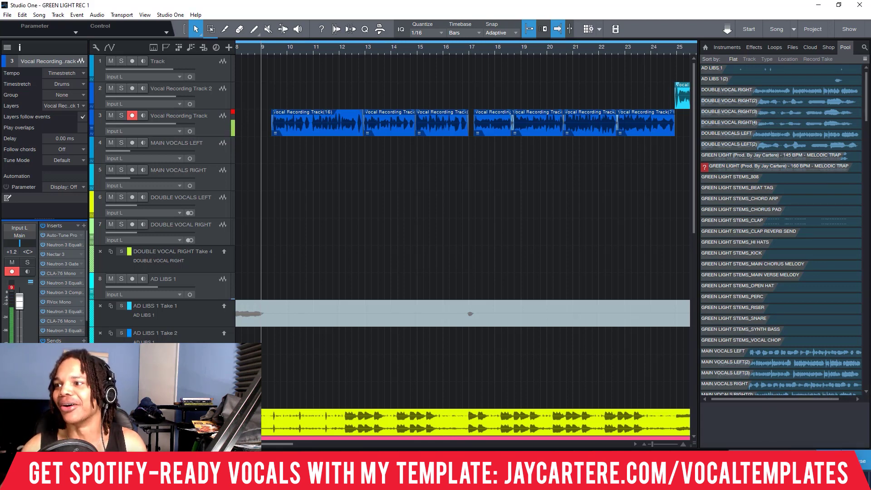
key("space")
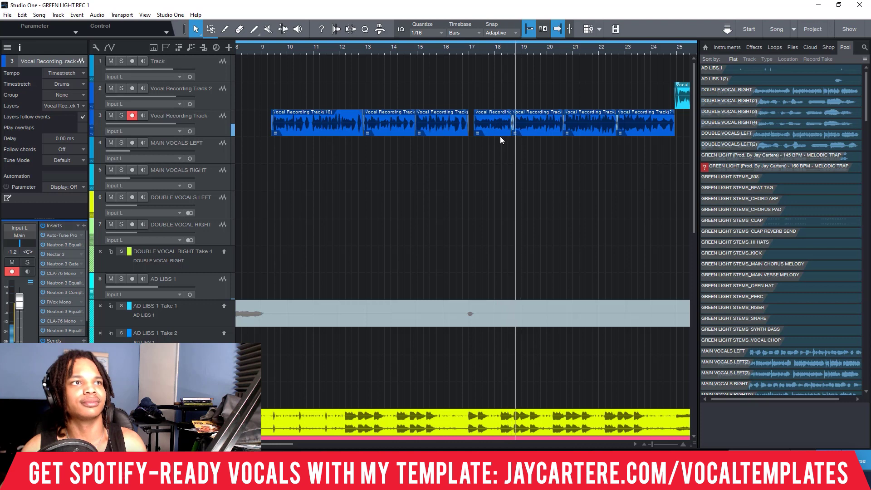
Stop playback and replay the lead vocal from the start of its first clip, shortly after bar 9
key("space")
left_click(471, 51)
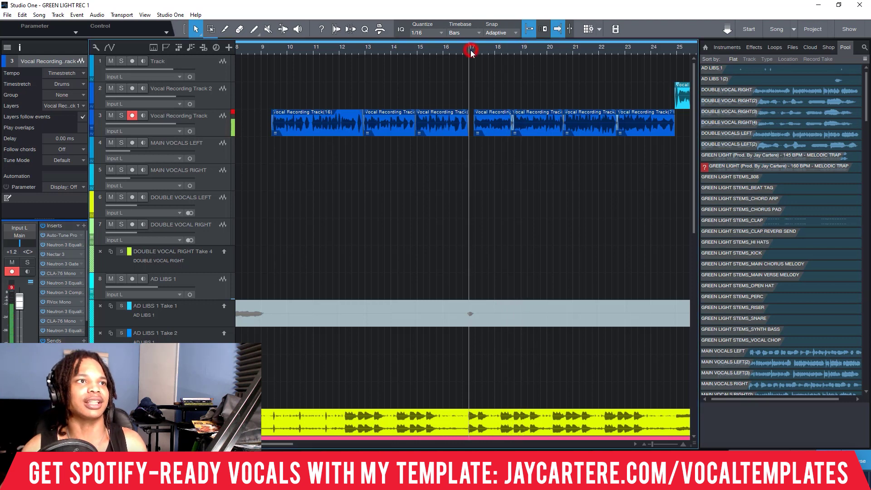
left_click(273, 51)
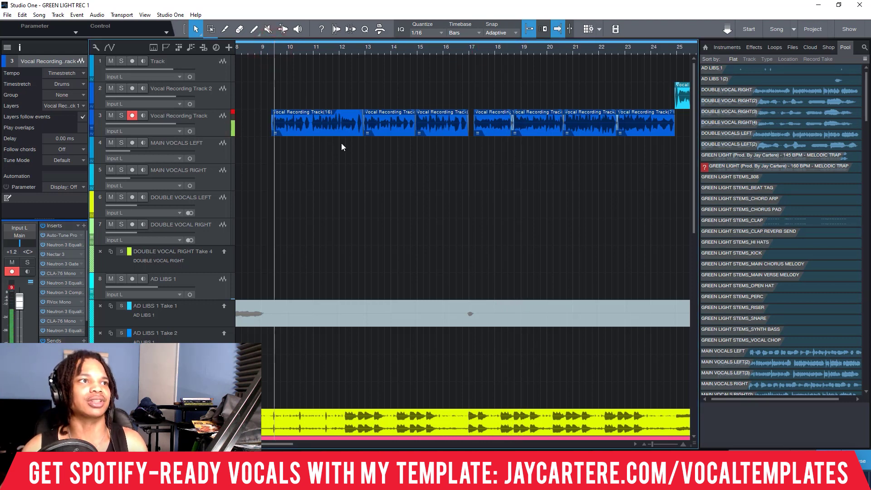
key("space")
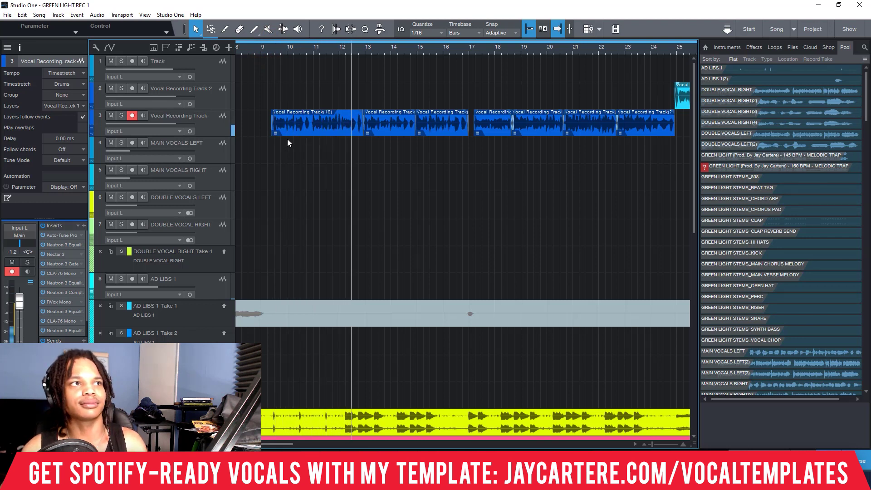
Examine the second and third lead vocal clips between bars 13 and 17, and play the section from just before bar 13
left_click(380, 123)
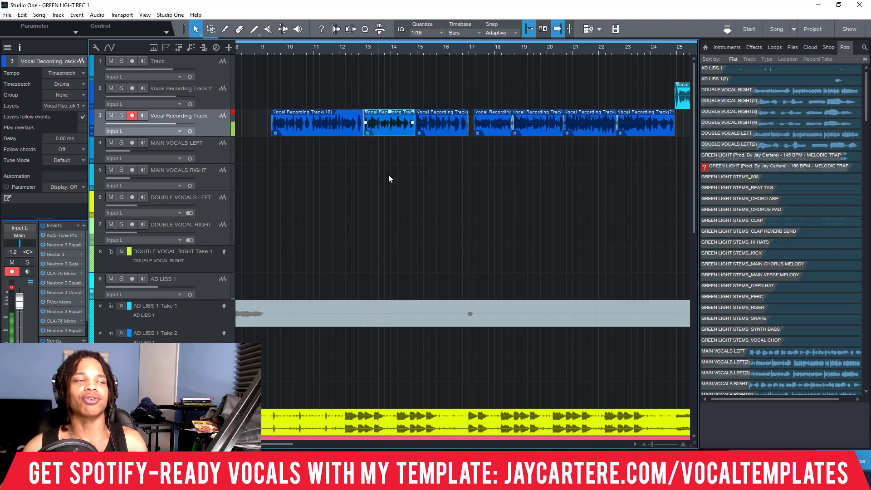
scroll(359, 48, "up", 4)
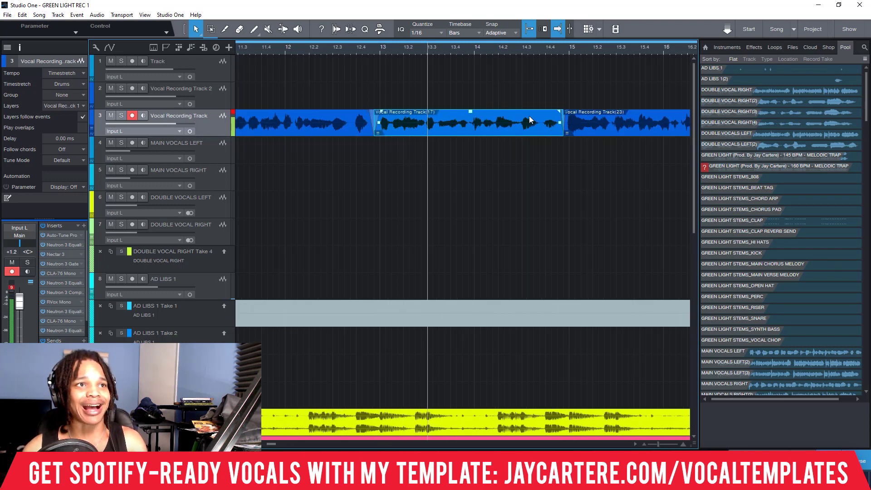
left_click(585, 123)
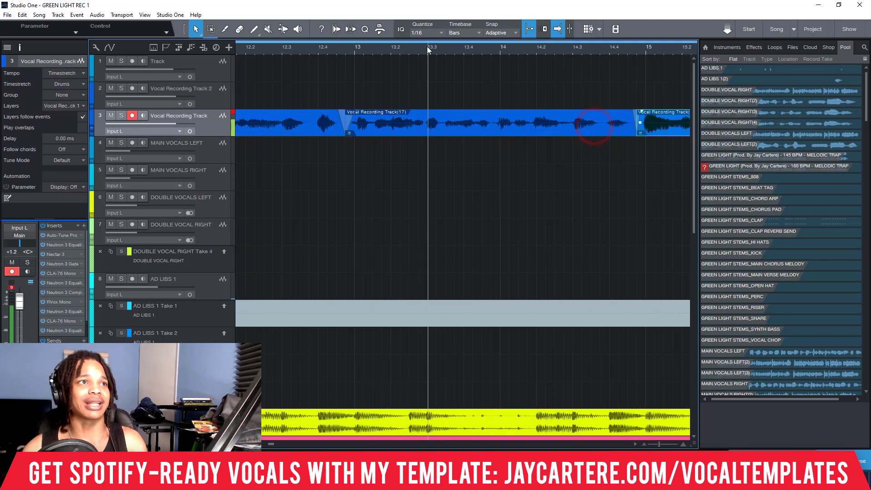
scroll(426, 47, "down", 1)
scroll(426, 46, "down", 3)
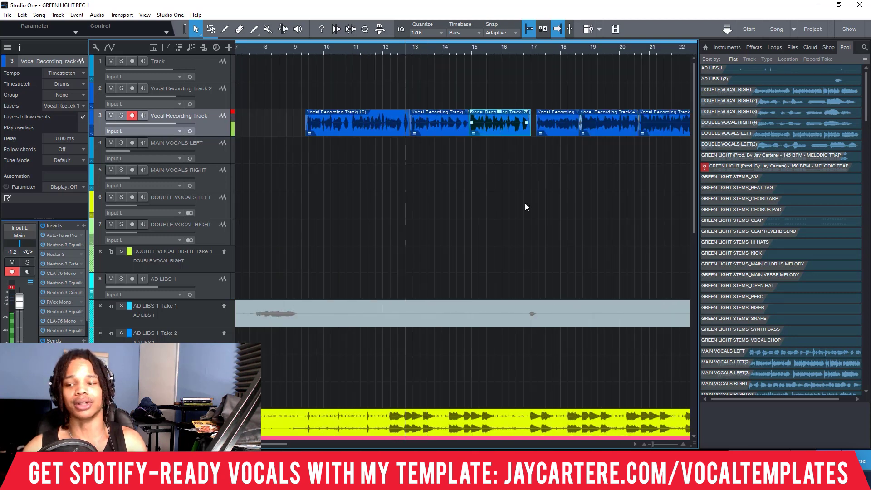
key("space")
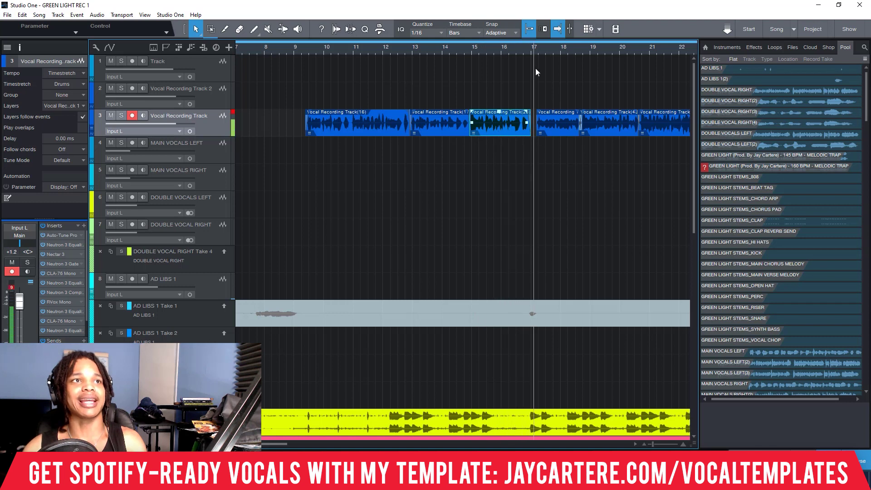
Play the song from bar 17 through the following vocal clips, and stop playback after bar 27
left_click(551, 46)
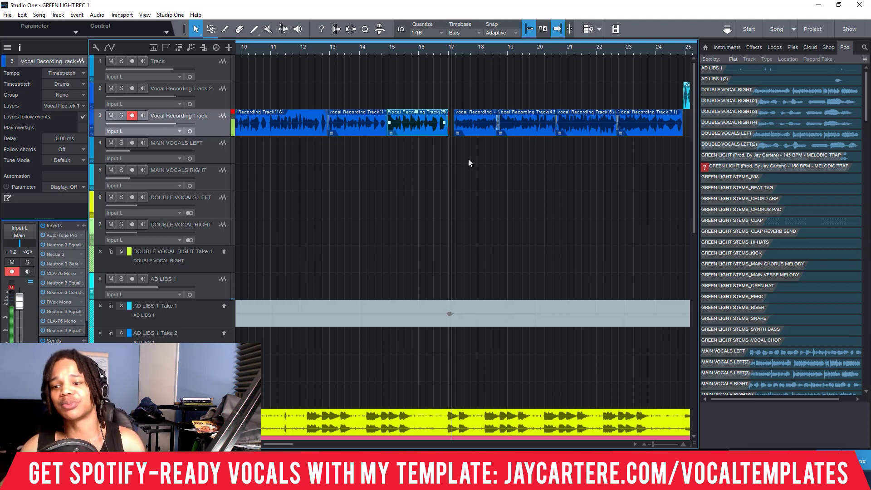
key("space")
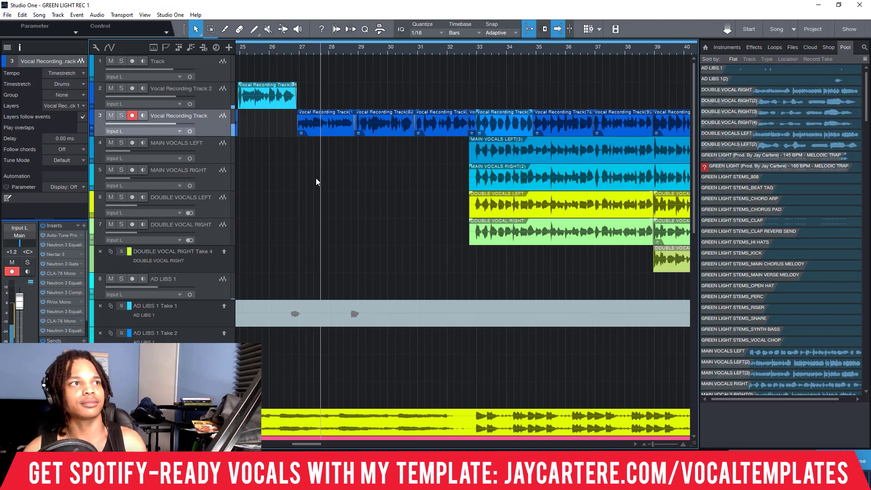
key("space")
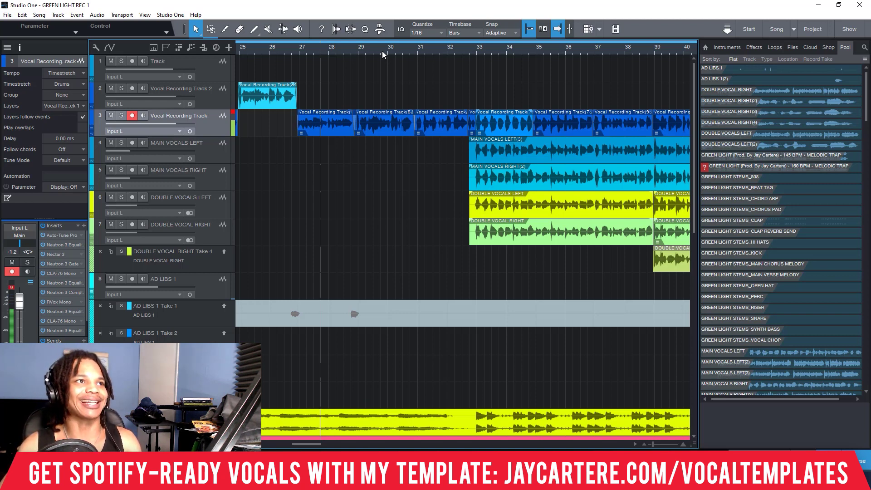
Review the whole song arrangement, from the layered vocal tracks down to the beat track and instrument stems
key("z")
left_click_drag(693, 96, 682, 71)
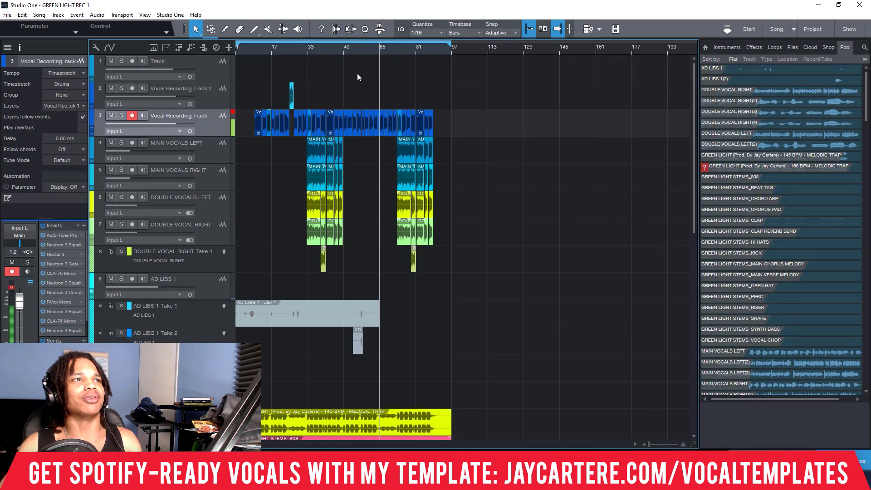
scroll(313, 47, "up", 4)
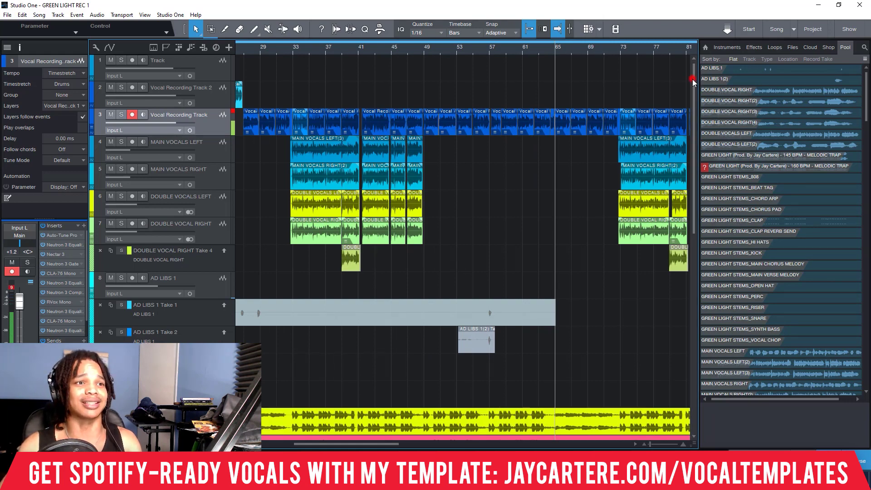
mouse_move(695, 78)
left_mouse_down()
mouse_move(696, 195)
mouse_move(709, 151)
left_mouse_up()
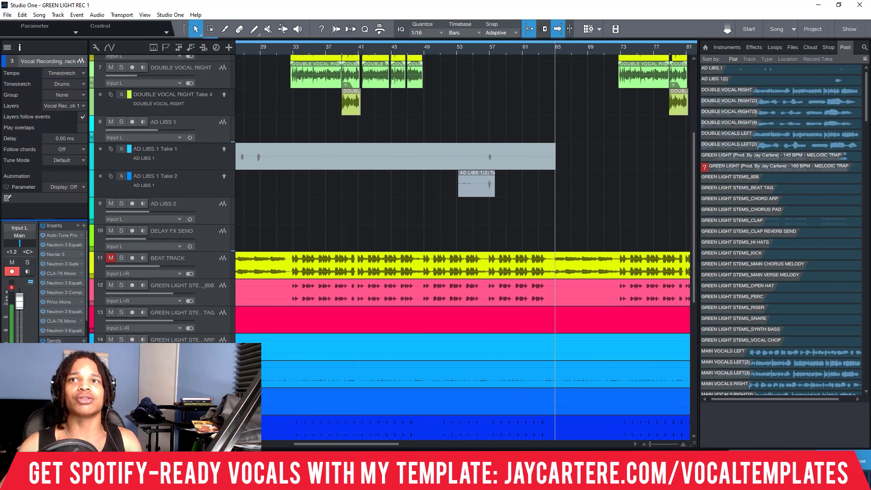
Return to the vocal tracks and play the song from the first lead vocal clip, shortly after bar 9
left_click(293, 49)
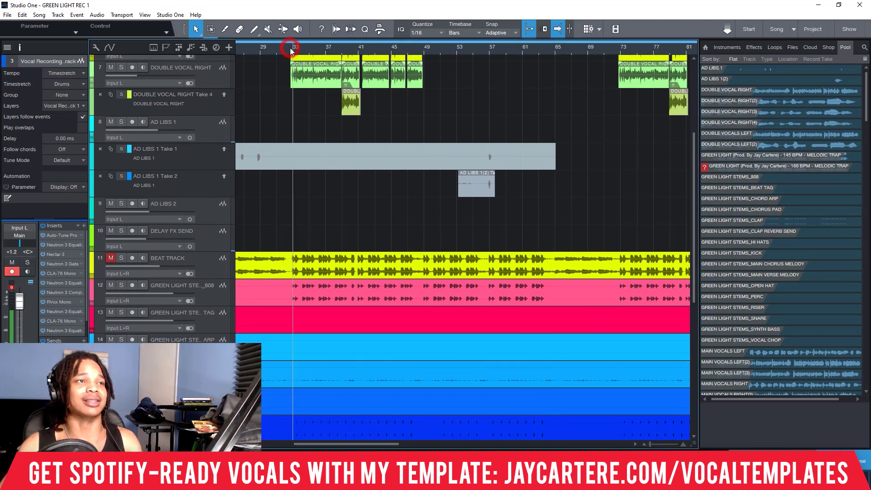
scroll(255, 70, "up", 5)
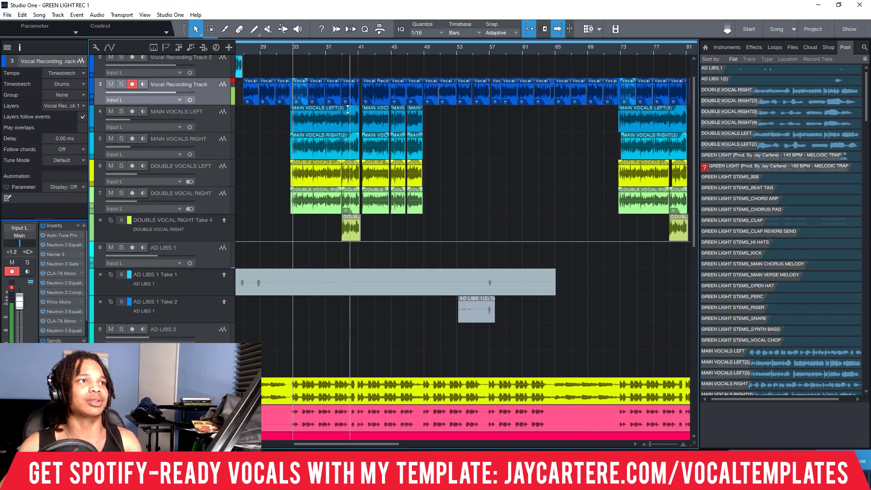
left_click_drag(247, 48, 326, 48)
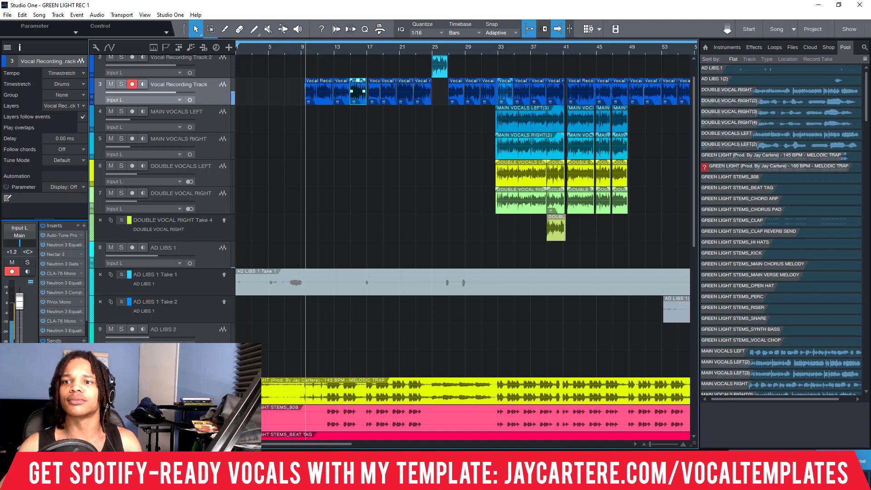
key("space")
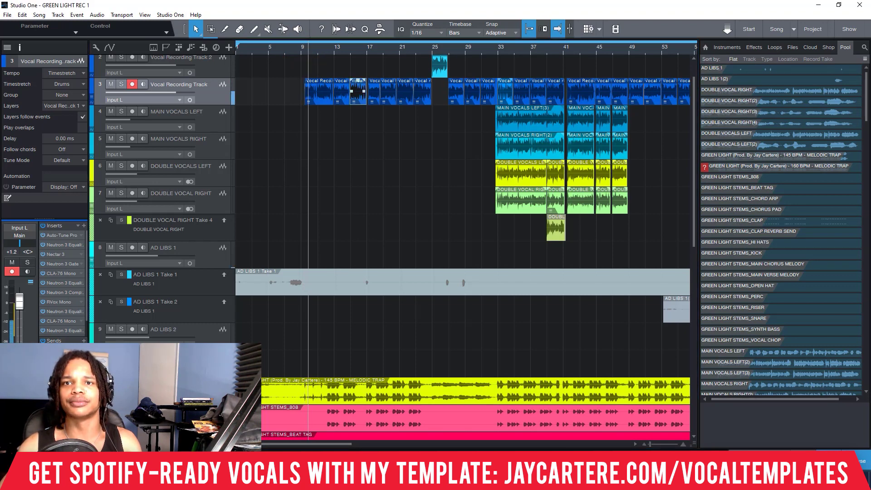
Open the mixer console, reposition it to show all channels through the main output, and play the song while watching the levels
key("F3")
left_click_drag(817, 4, 397, 7)
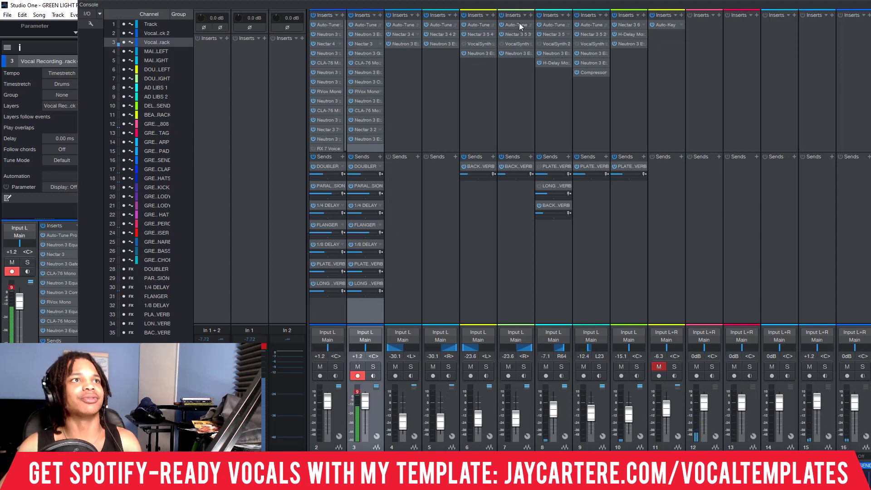
left_click_drag(507, 5, 418, 6)
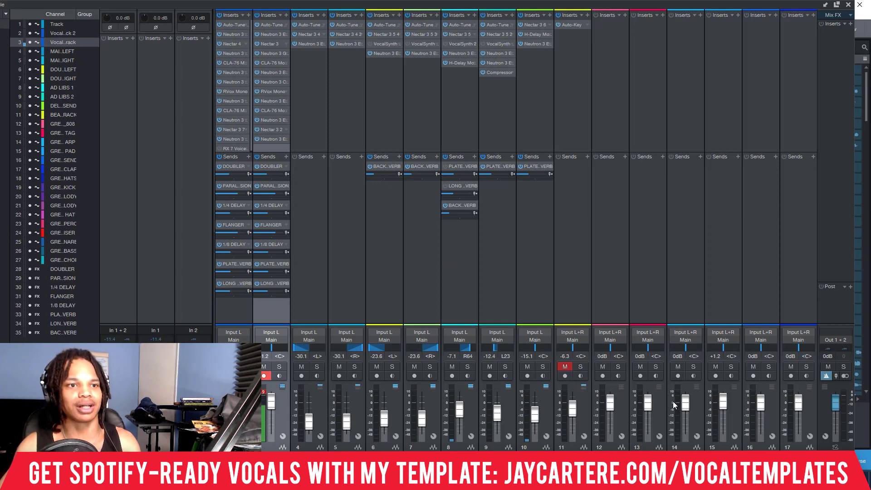
key("space")
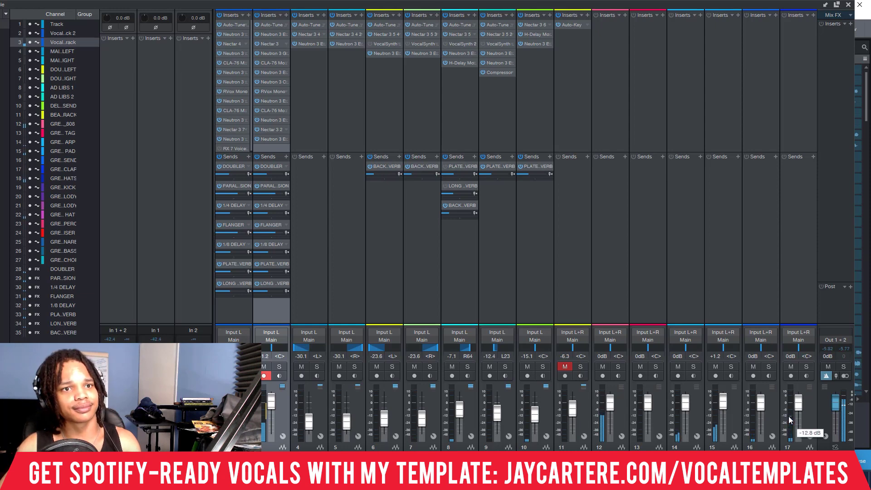
key("F3")
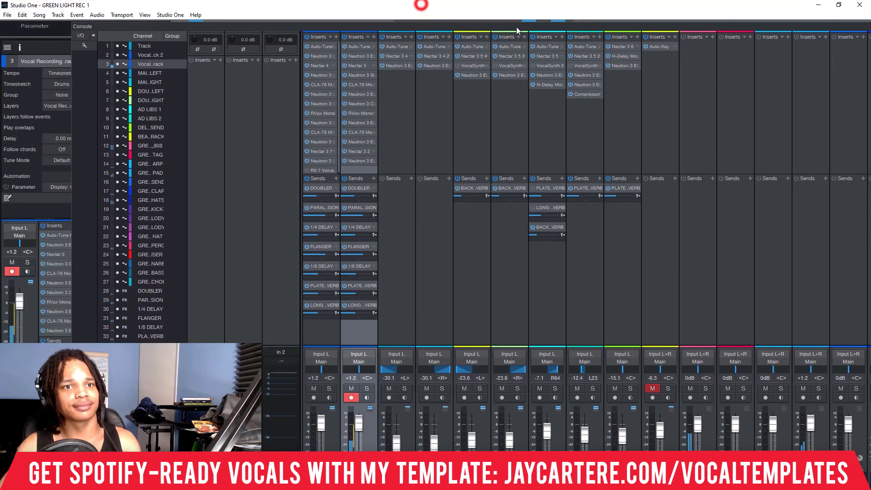